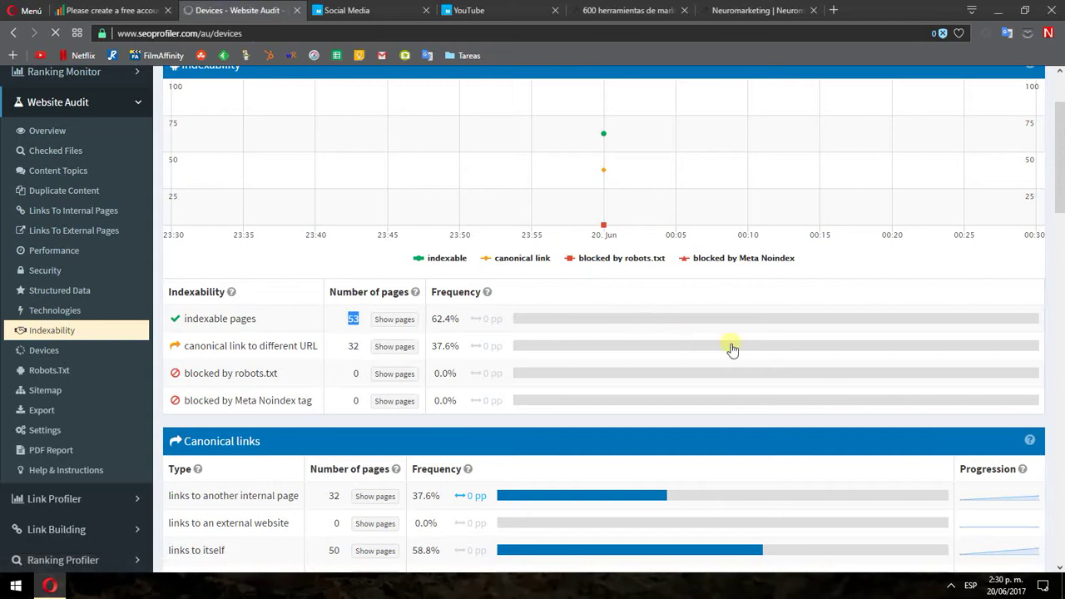
Review how mashable.com is displayed on each device type, and inspect its robots.txt file in the website audit.
scroll(732, 350, down, 10)
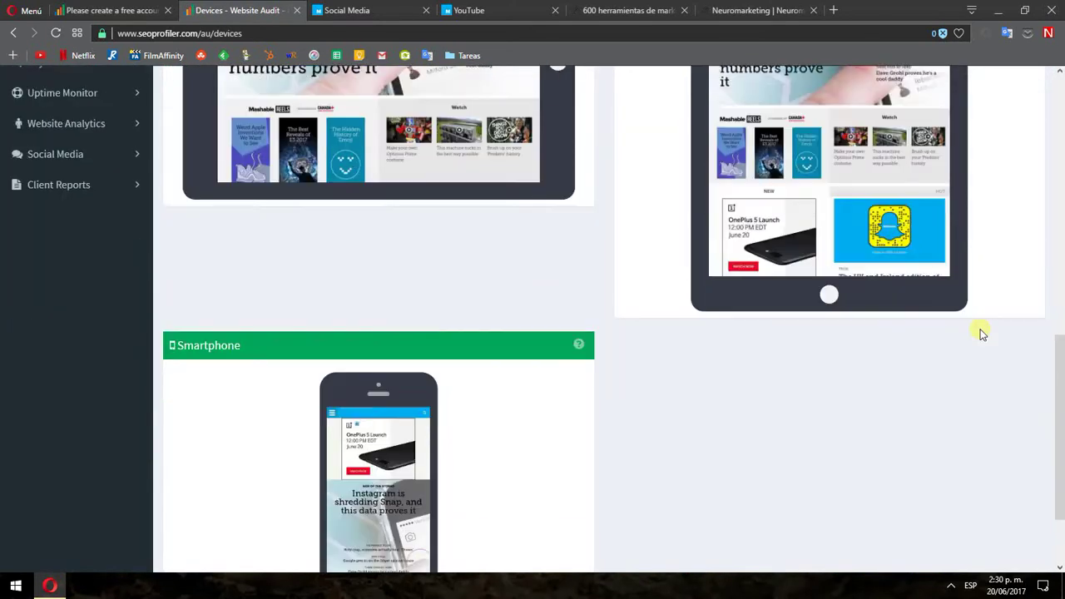
scroll(1059, 354, up, 5)
scroll(1059, 353, up, 4)
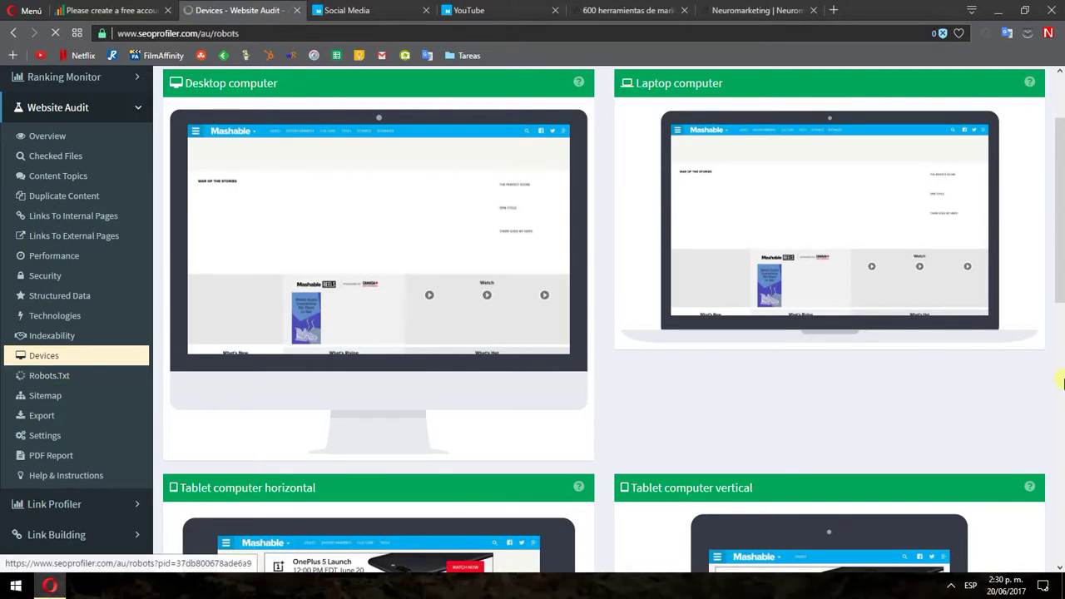
scroll(723, 332, down, 3)
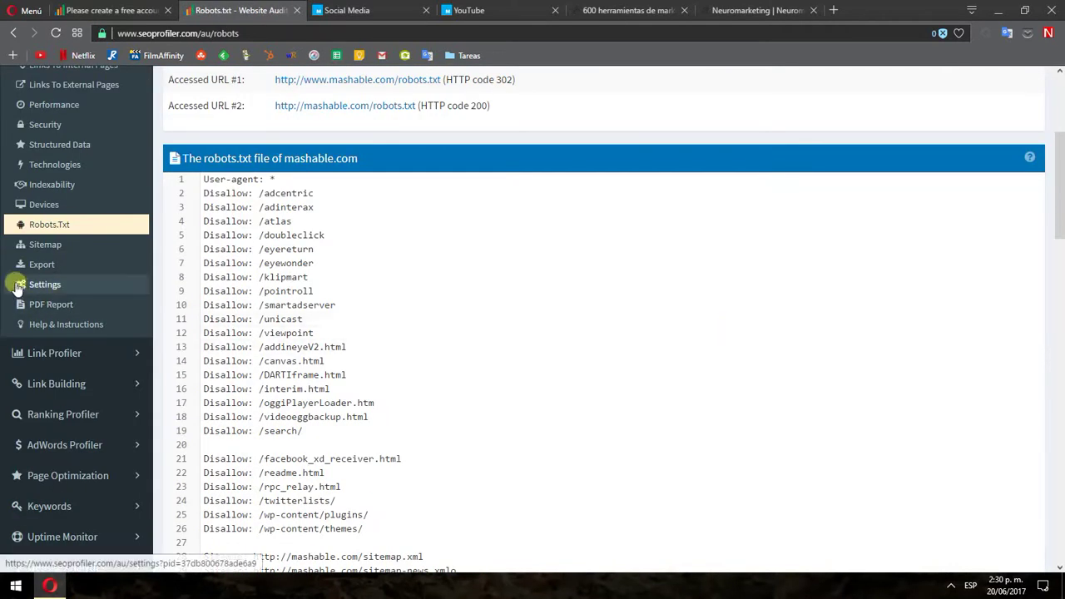
Open the Sitemap page of the website audit and view the XML sitemap instructions.
click(60, 246)
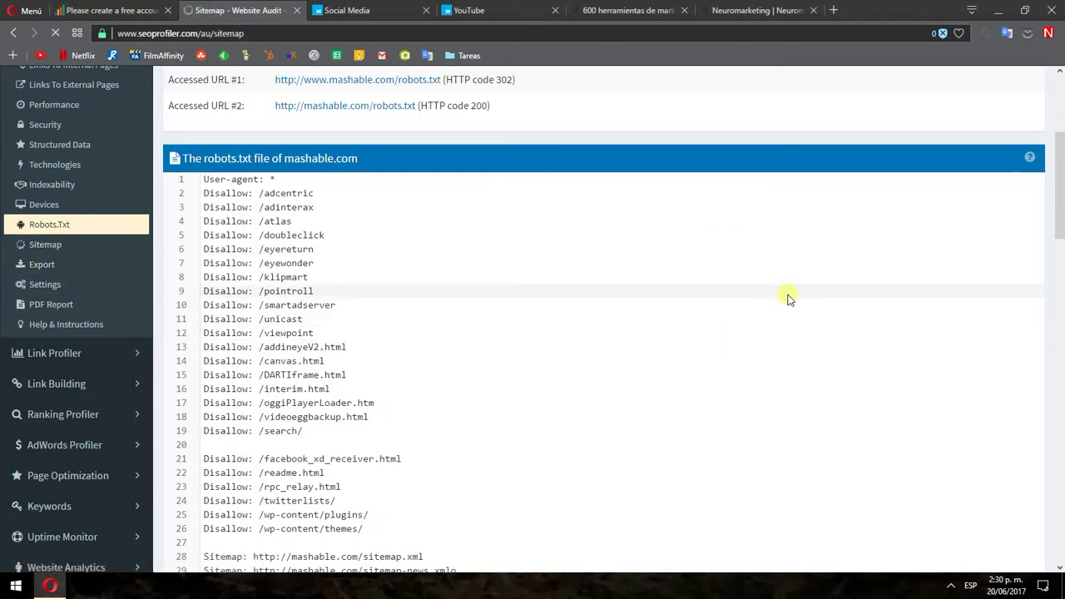
scroll(828, 293, down, 2)
scroll(827, 295, up, 2)
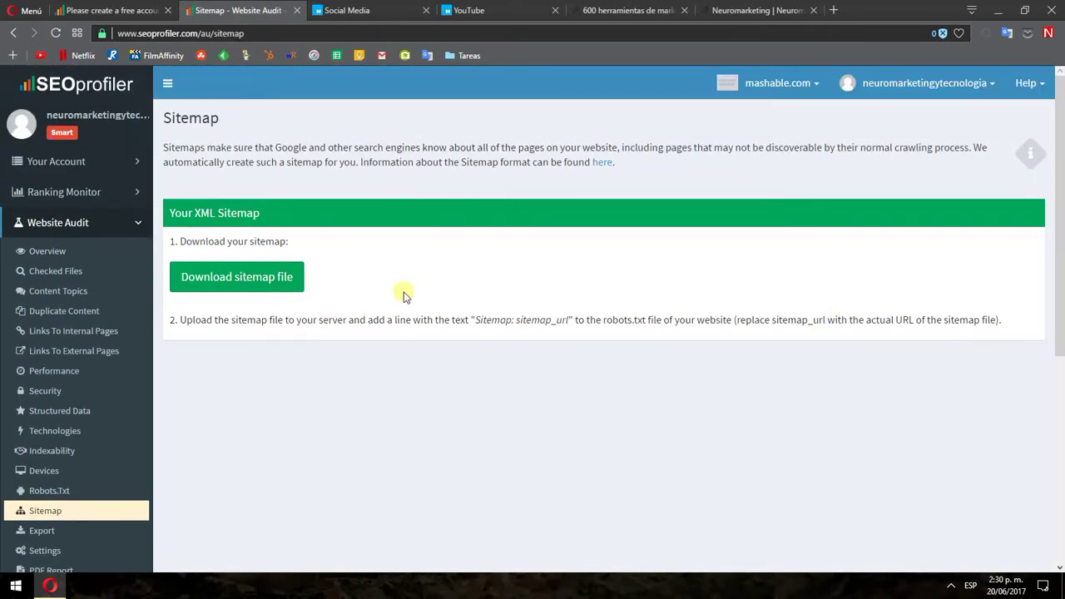
Expand the Link Profiler reports and compare them with the OpenLinkProfiler.org start page in the other tab.
scroll(384, 366, down, 3)
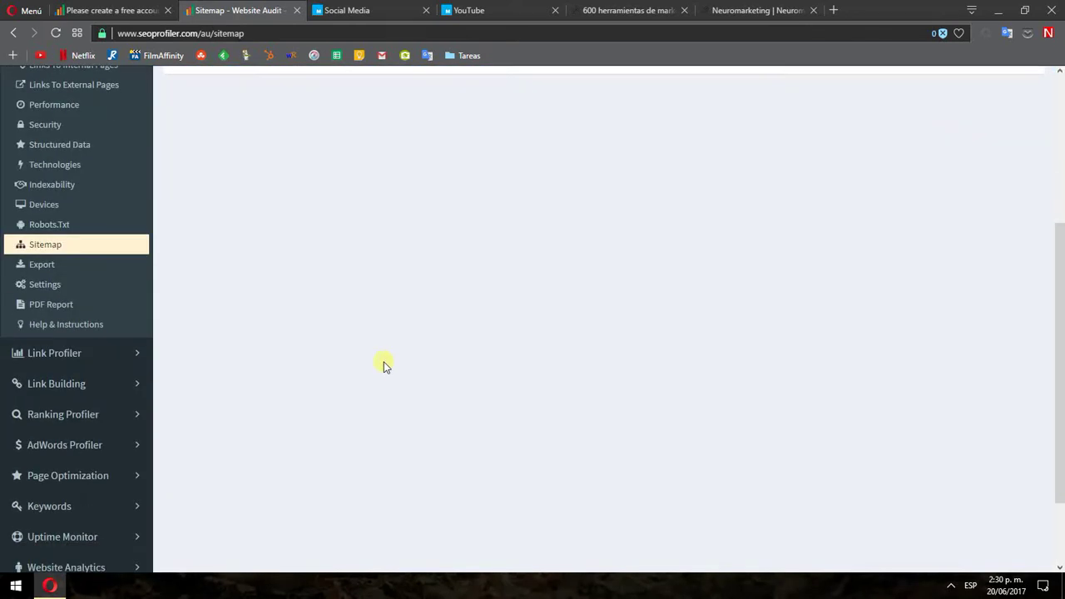
click(111, 350)
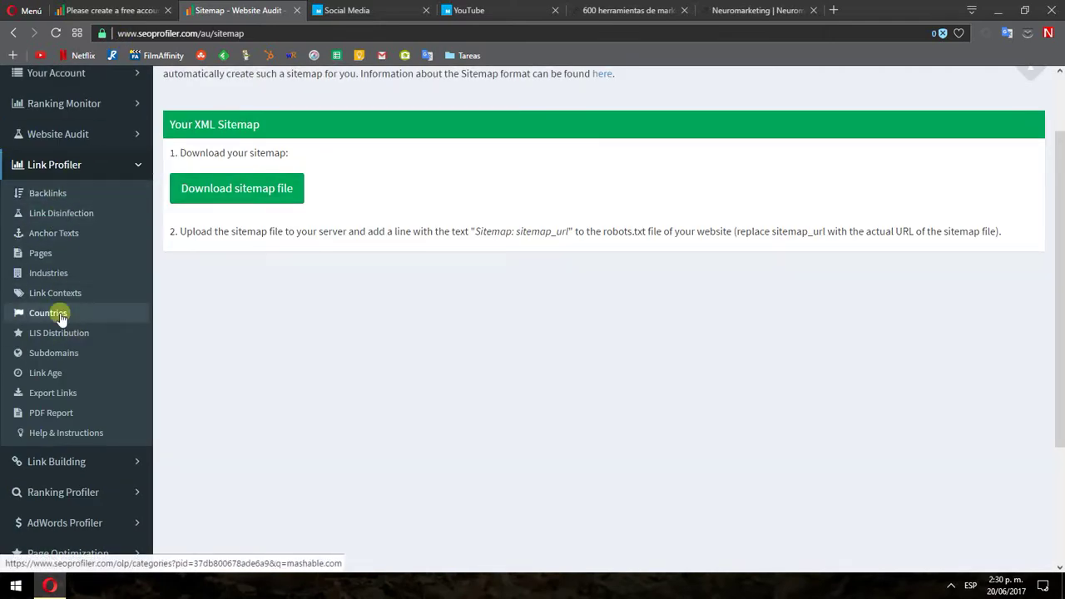
click(90, 11)
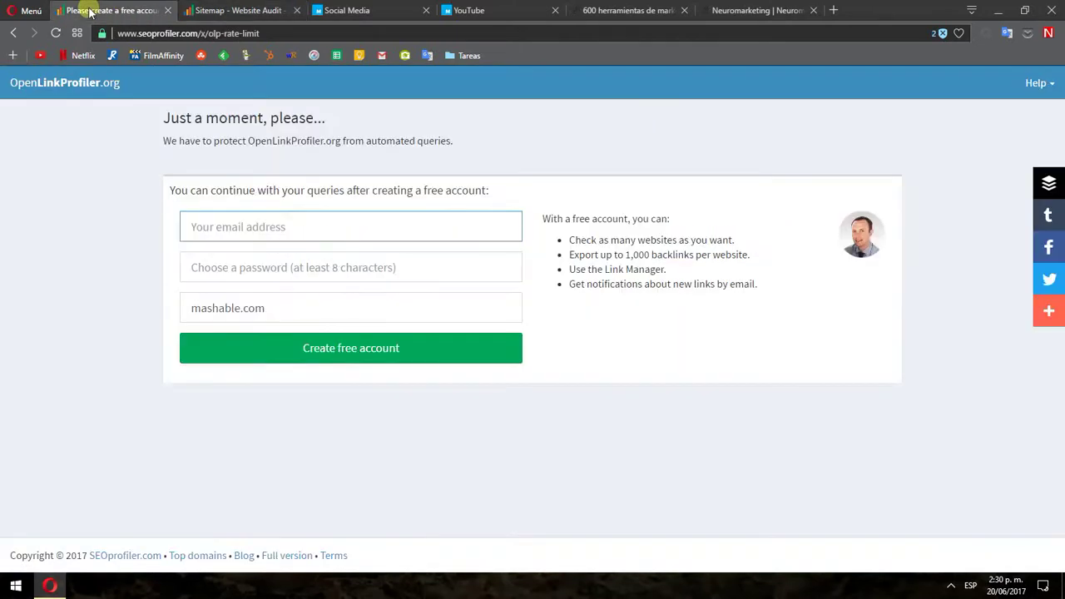
click(14, 35)
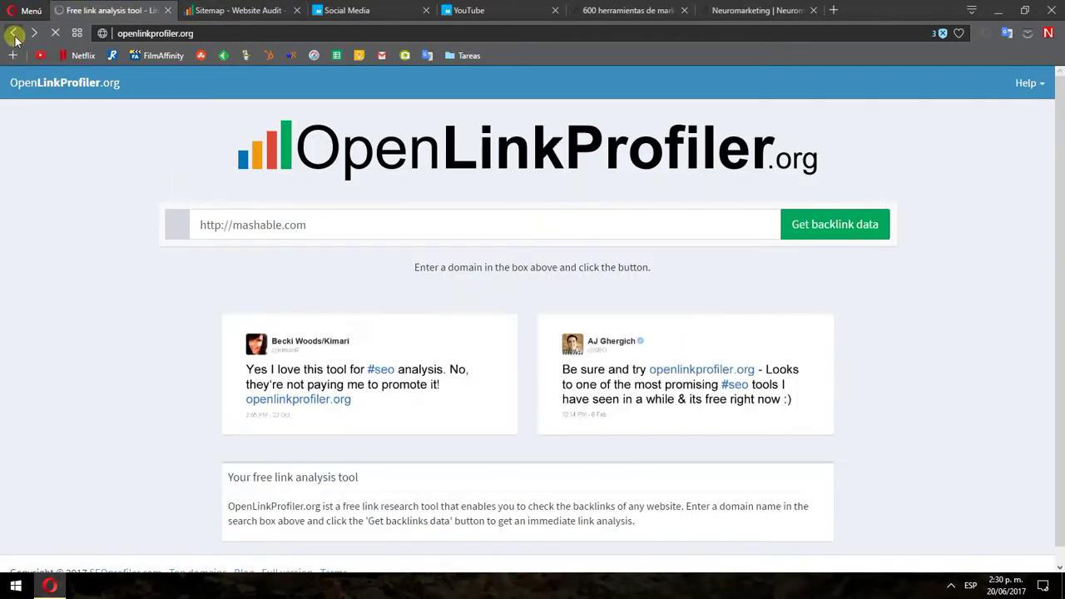
click(241, 10)
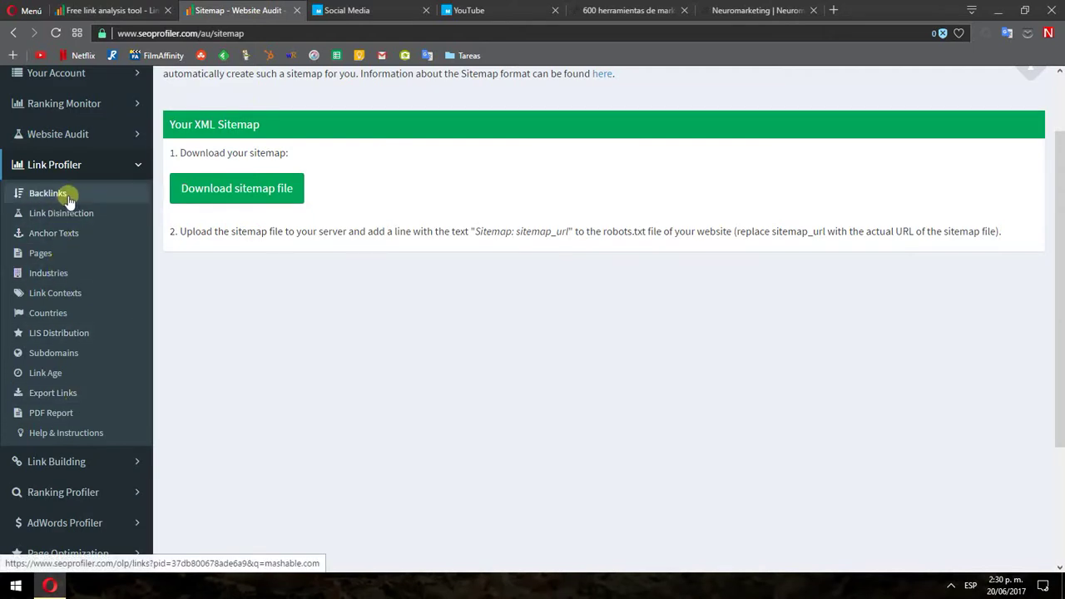
click(134, 12)
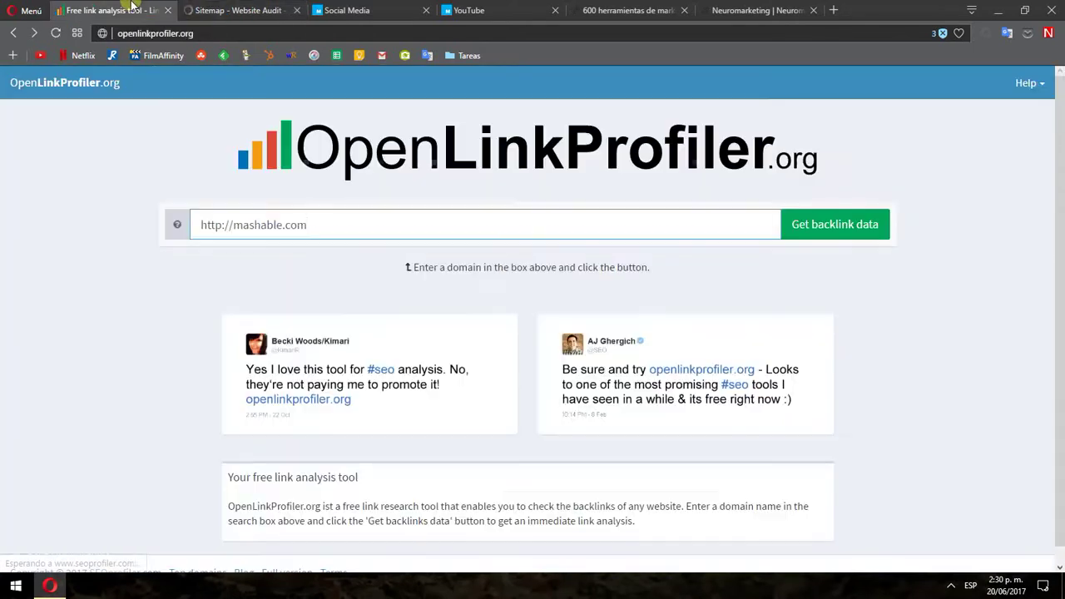
click(204, 10)
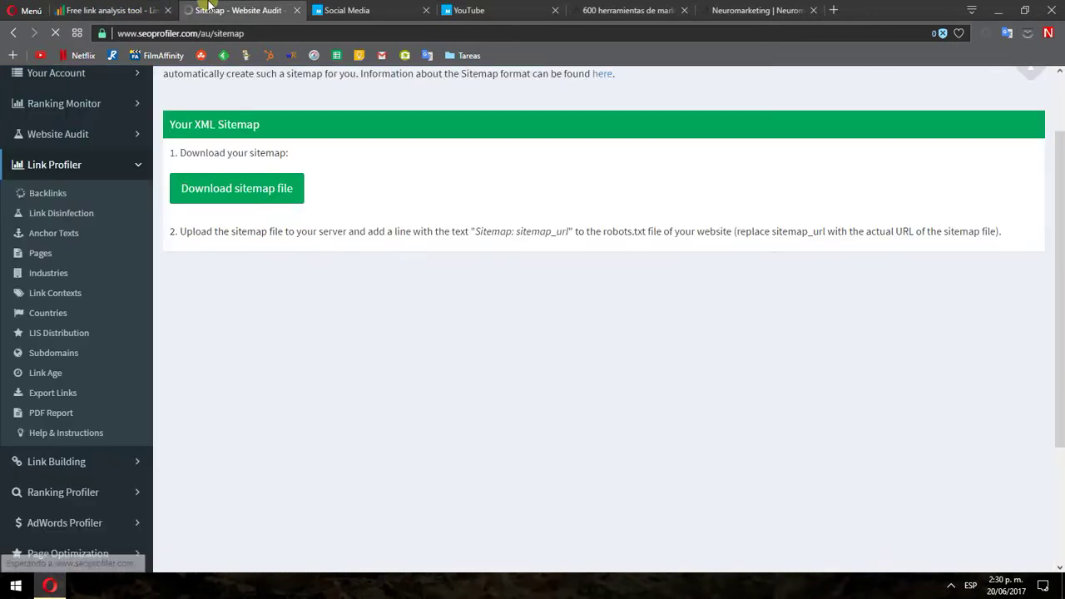
Open the Backlinks report for mashable.com and examine its active links, anchor texts and filter options.
click(60, 192)
scroll(756, 462, down, 3)
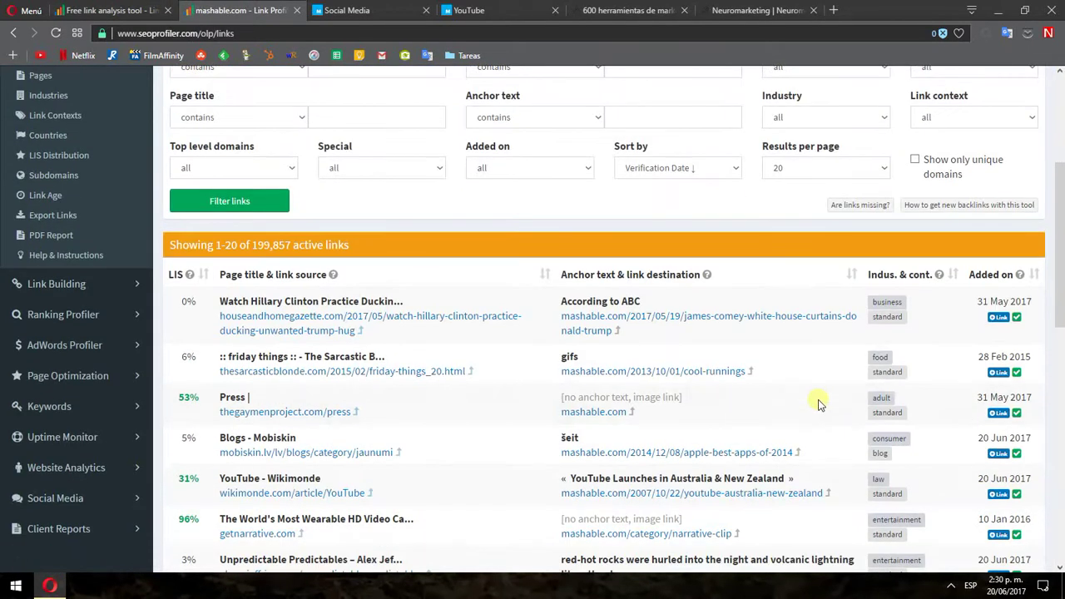
mouse_move(613, 273)
drag(1062, 256, 1061, 505)
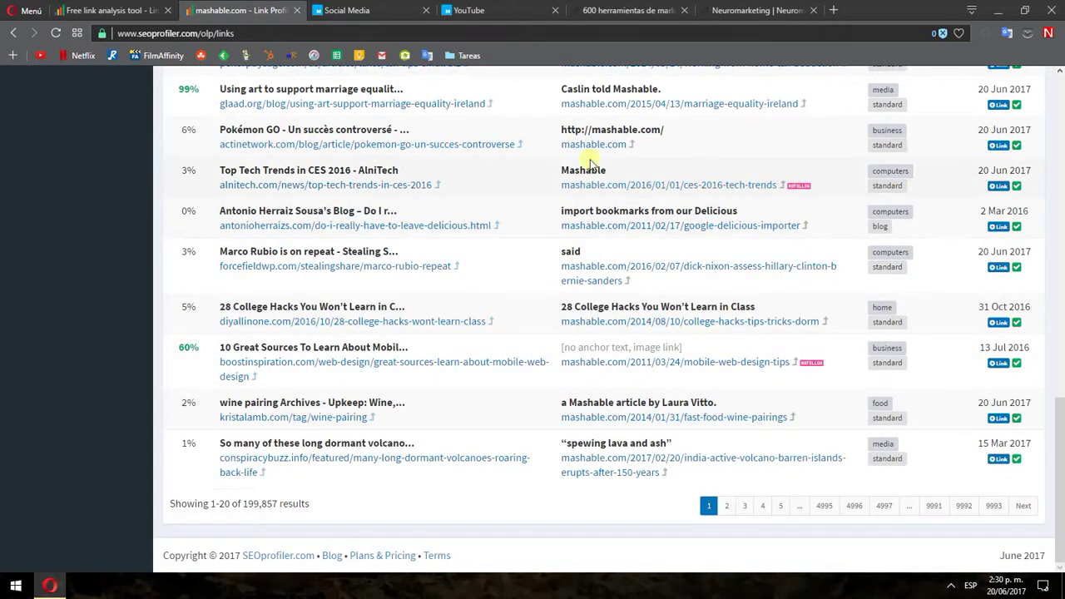
drag(1060, 449, 1061, 230)
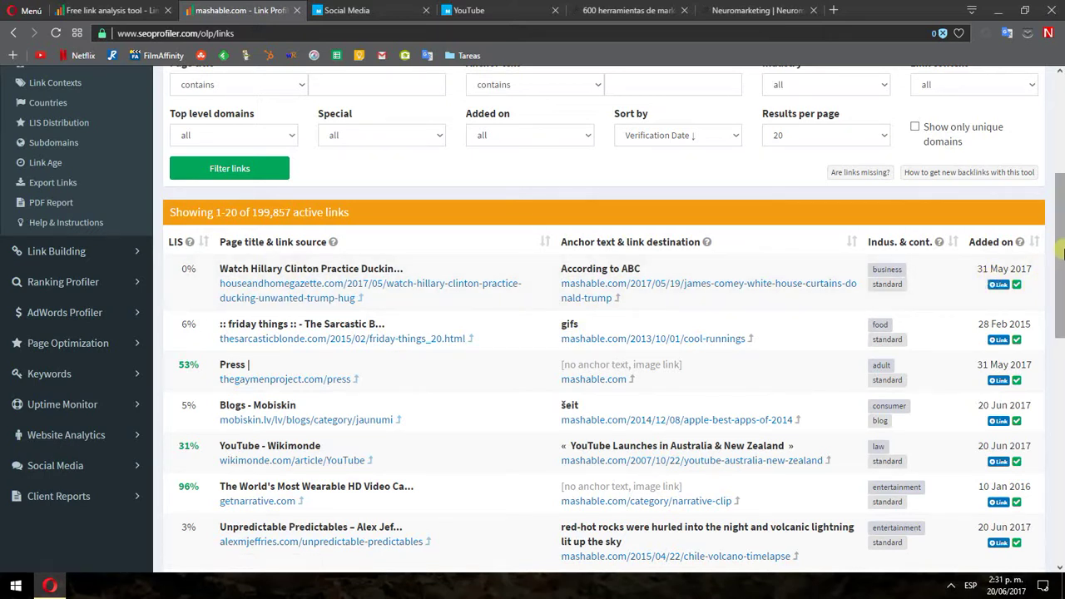
drag(1060, 253, 1060, 232)
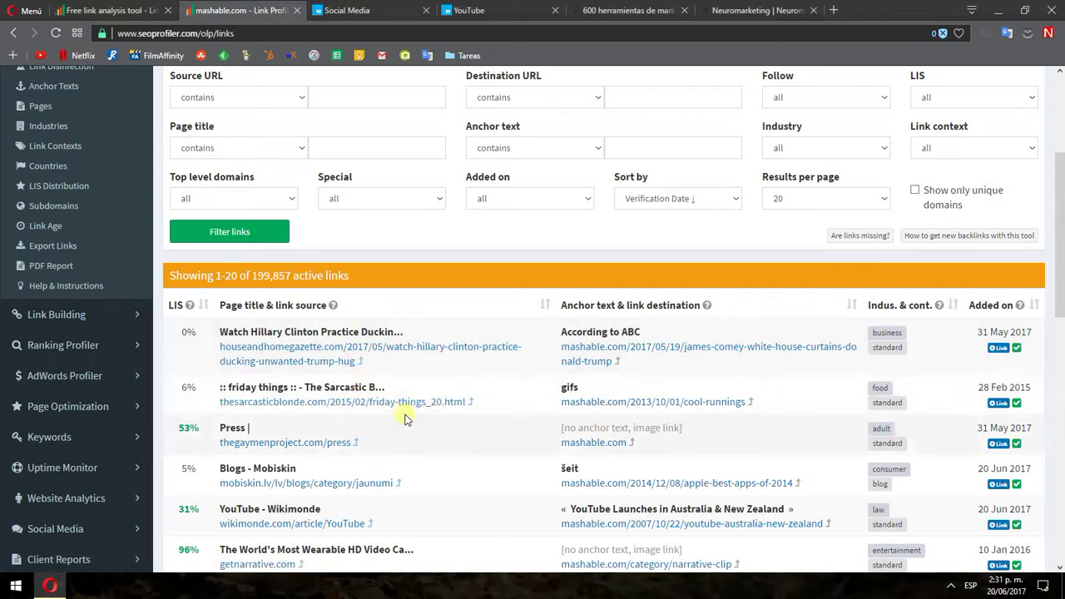
Open the Link Disinfection report for mashable.com and examine the suspicious links with their risk percentages.
scroll(169, 329, up, 2)
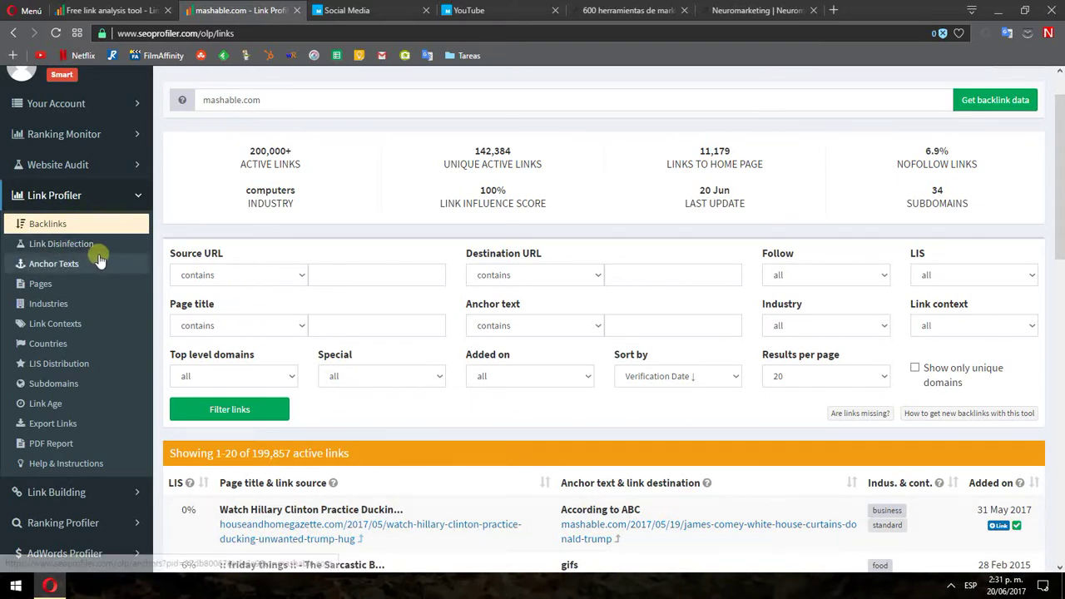
click(66, 244)
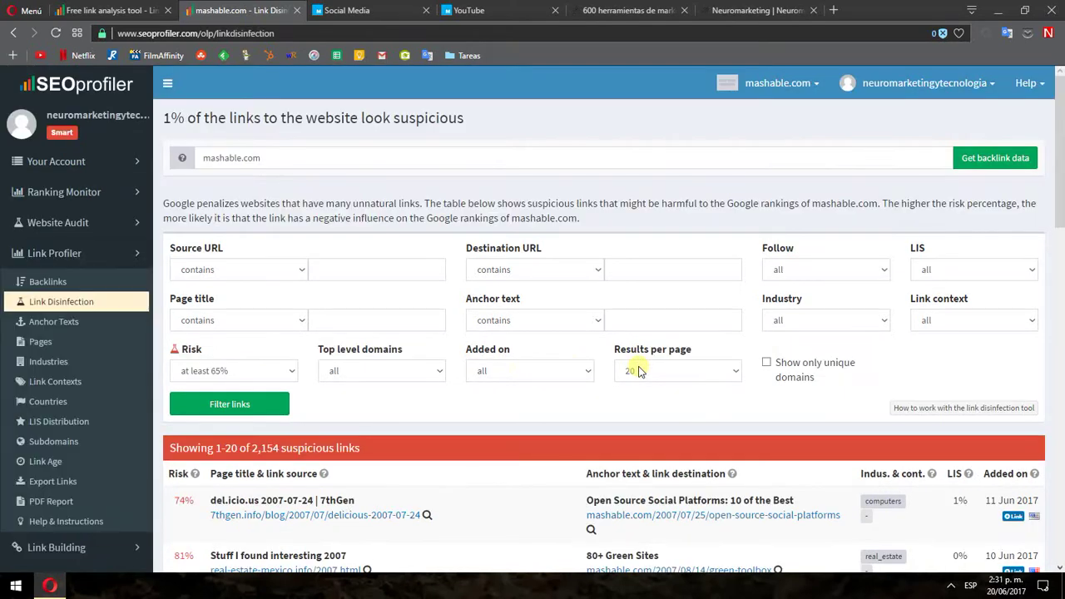
scroll(601, 405, down, 3)
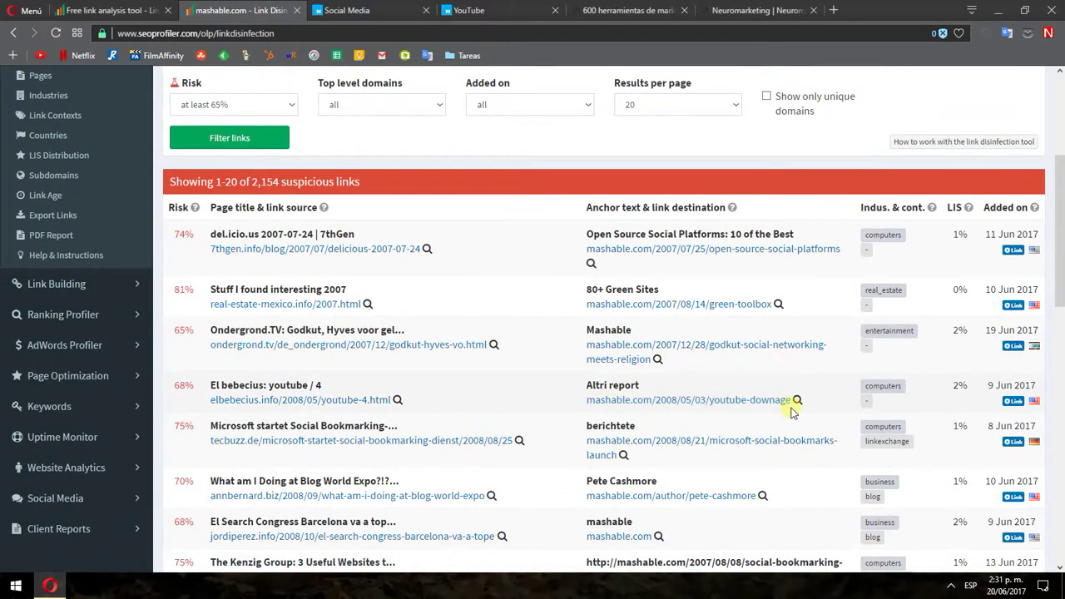
scroll(432, 411, down, 4)
scroll(378, 423, down, 3)
drag(1062, 427, 1062, 237)
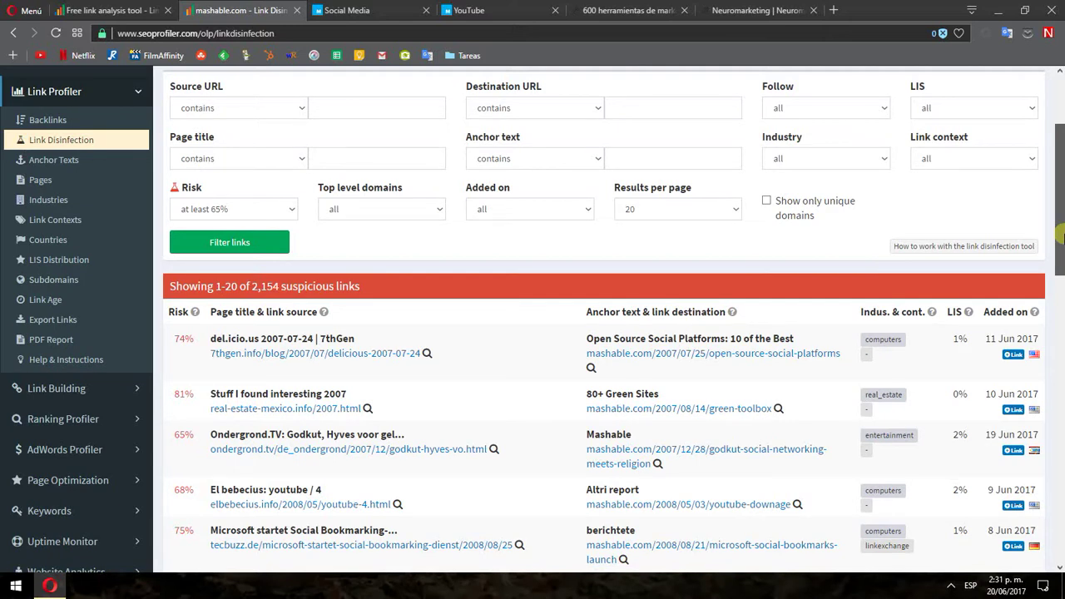
drag(1062, 238, 1062, 264)
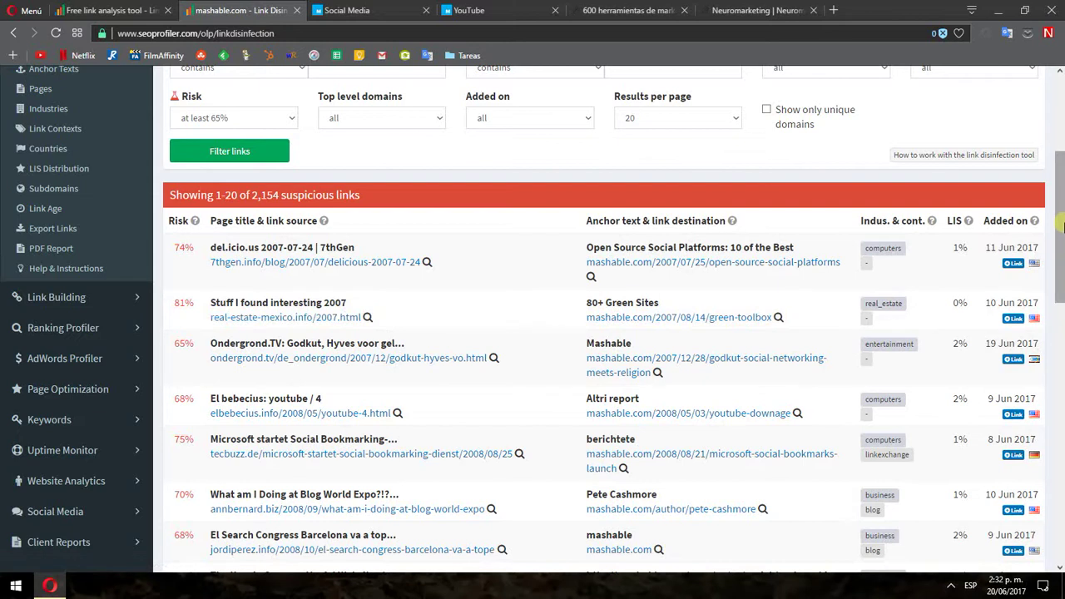
drag(1062, 260, 1061, 296)
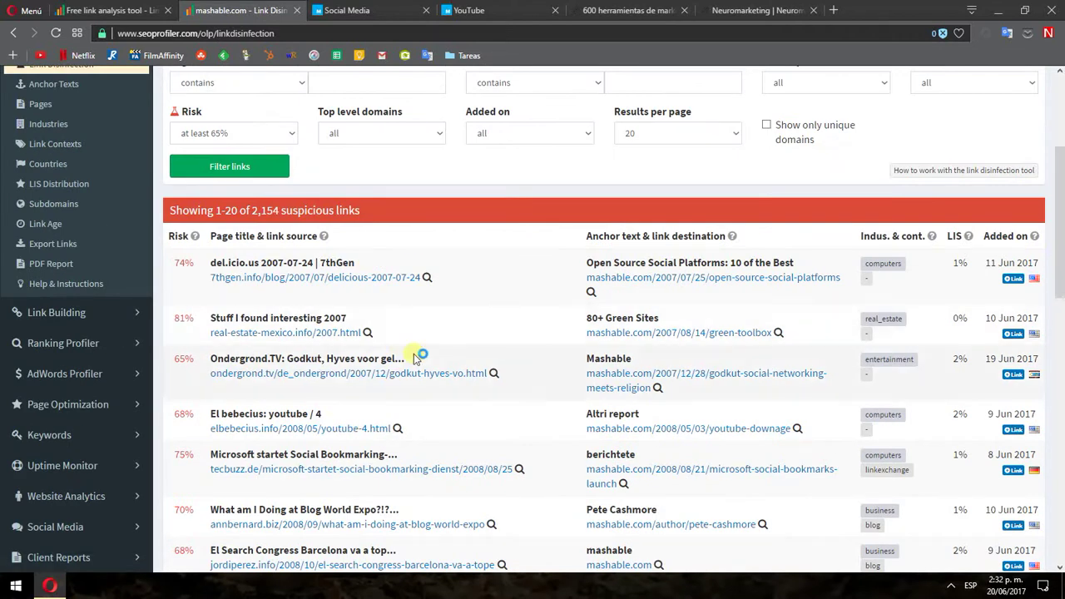
Open the Anchor Texts report and examine the word cloud and the ranking of anchor texts linking to mashable.com.
scroll(67, 124, up, 2)
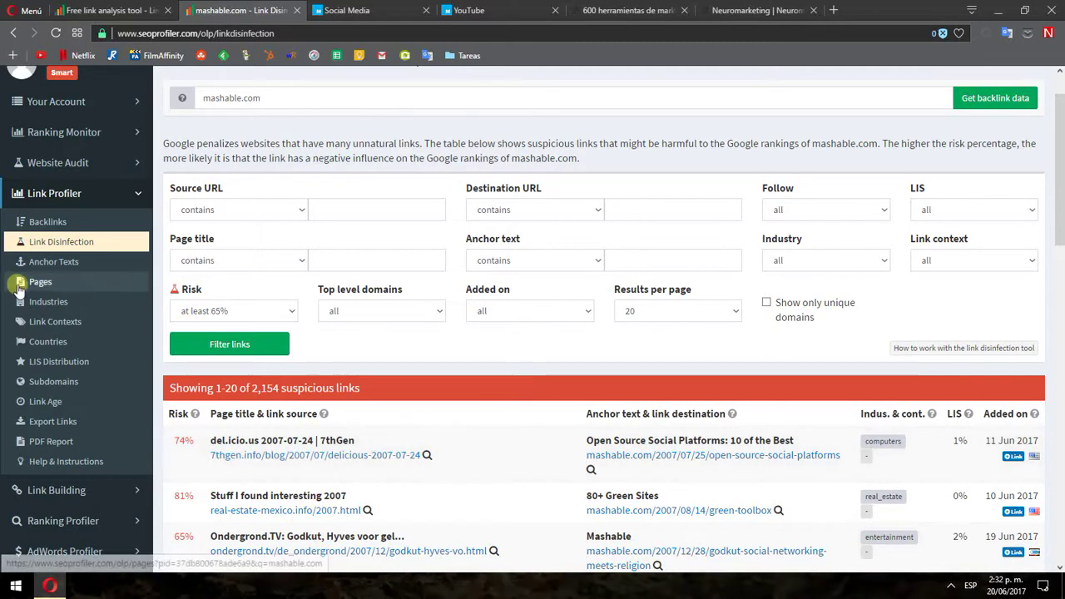
click(55, 263)
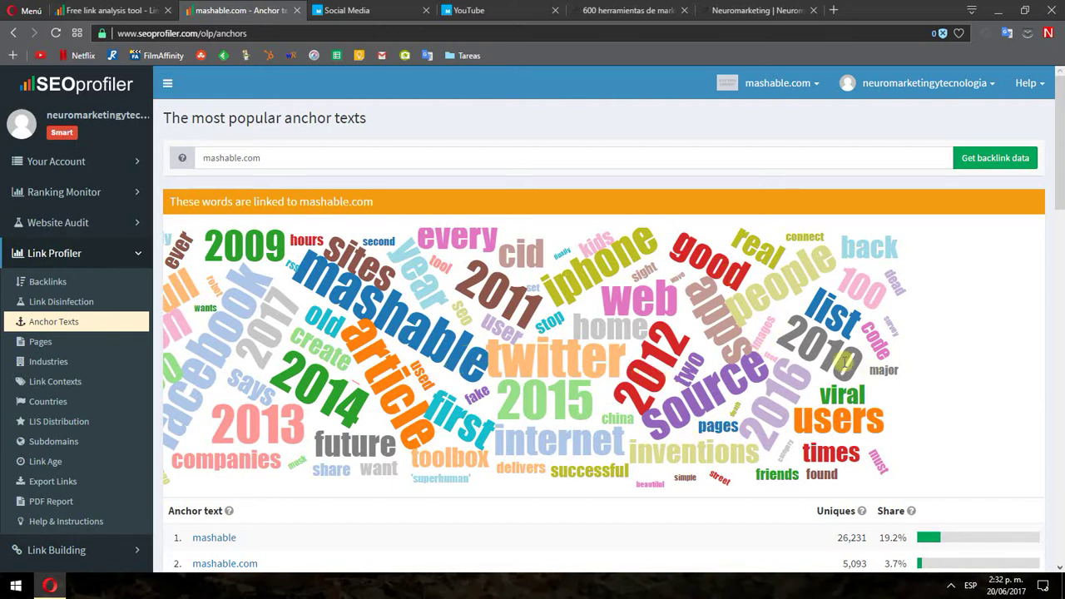
scroll(782, 328, down, 3)
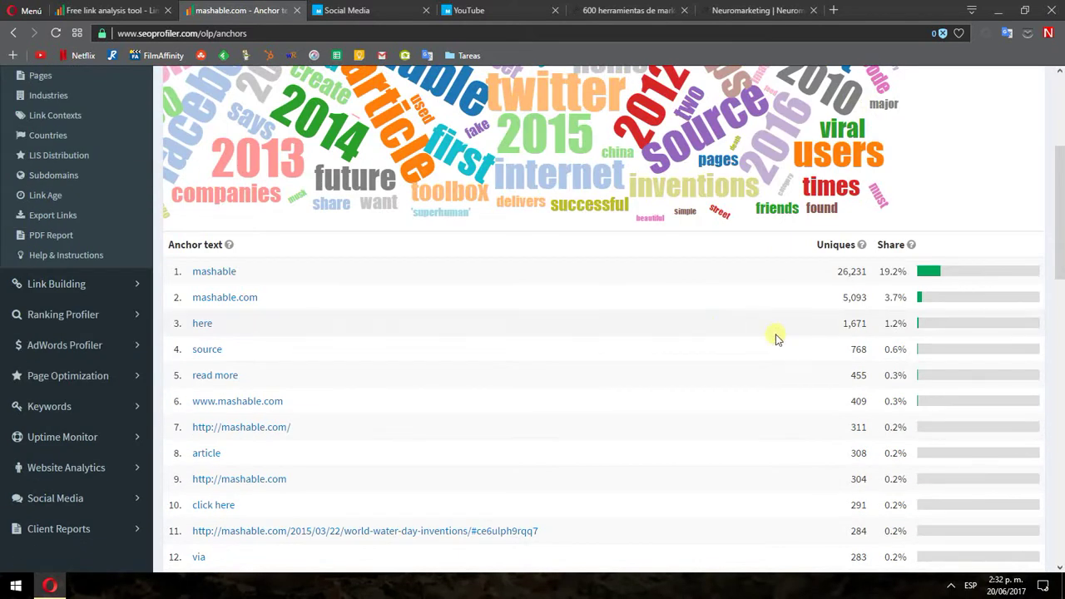
scroll(786, 341, down, 2)
scroll(798, 366, up, 5)
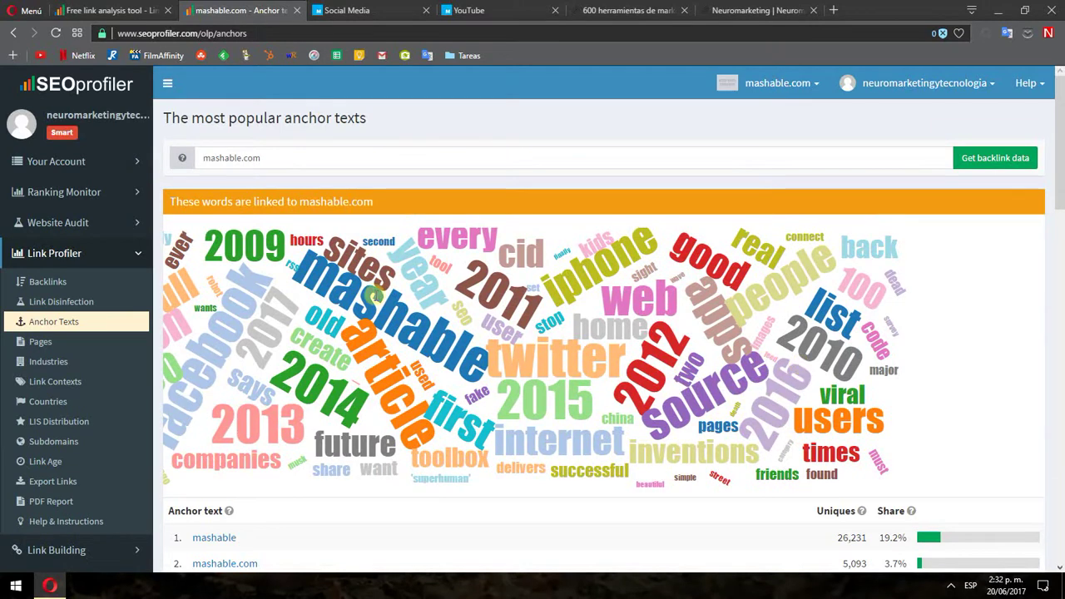
drag(1062, 168, 1060, 194)
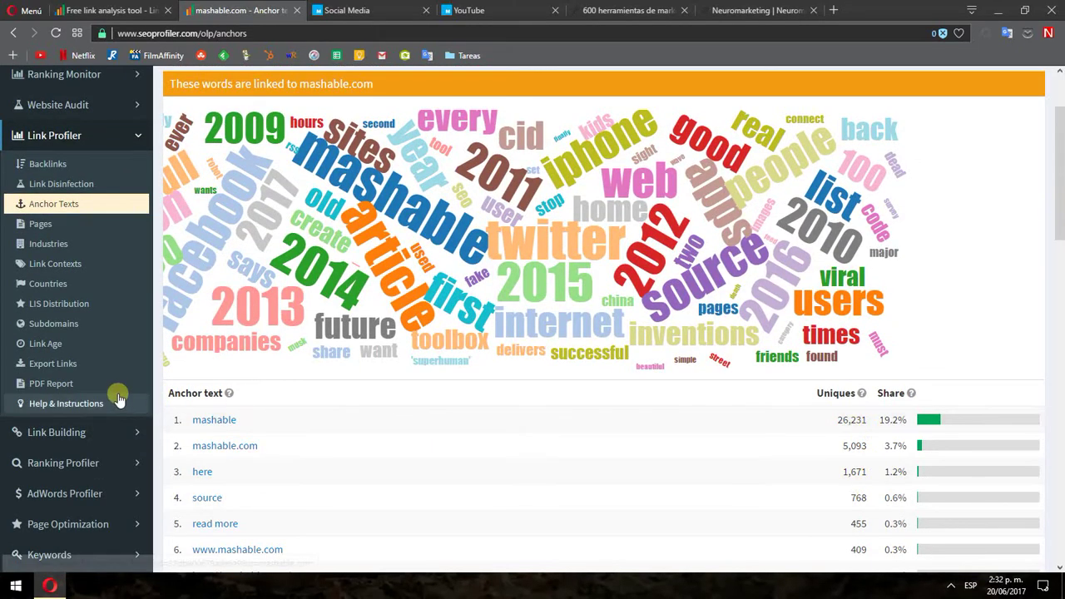
scroll(535, 383, down, 4)
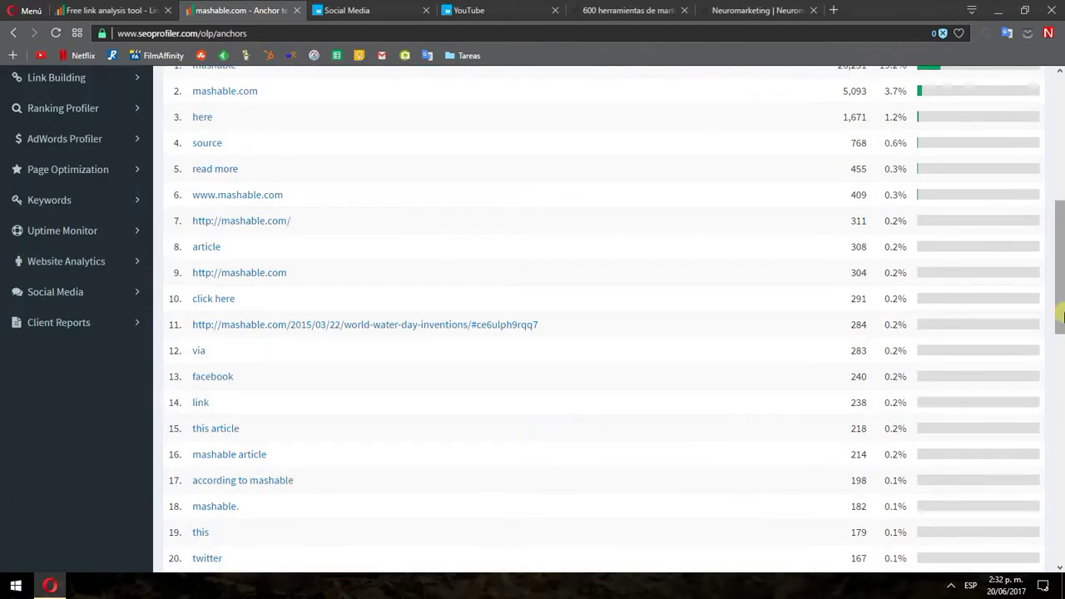
scroll(536, 414, down, 3)
scroll(460, 317, up, 7)
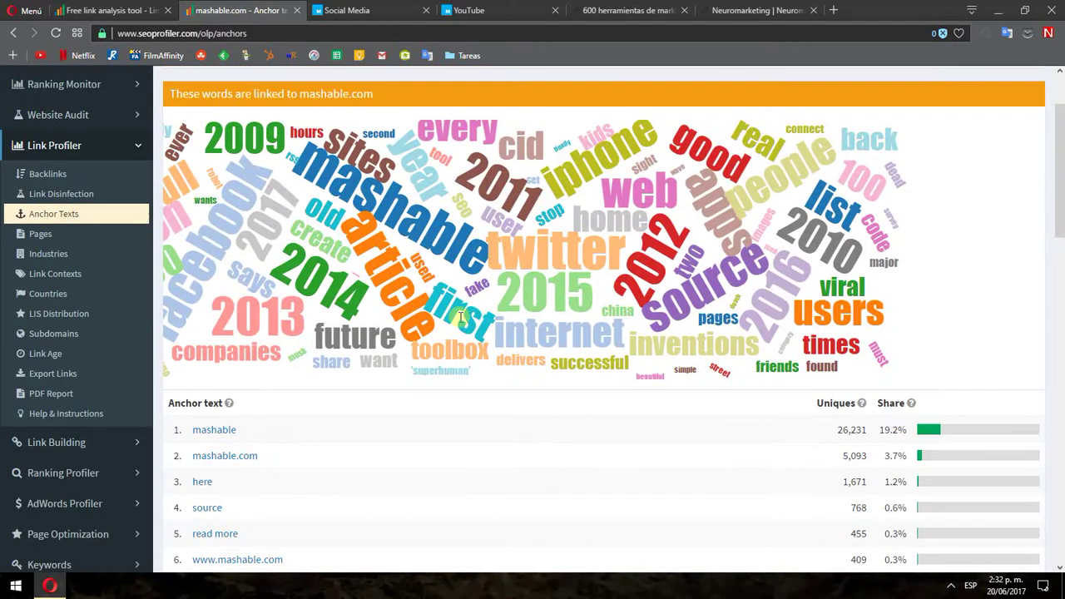
Open the Pages report and review which mashable.com pages have the most unique backlinks and their shares.
click(39, 234)
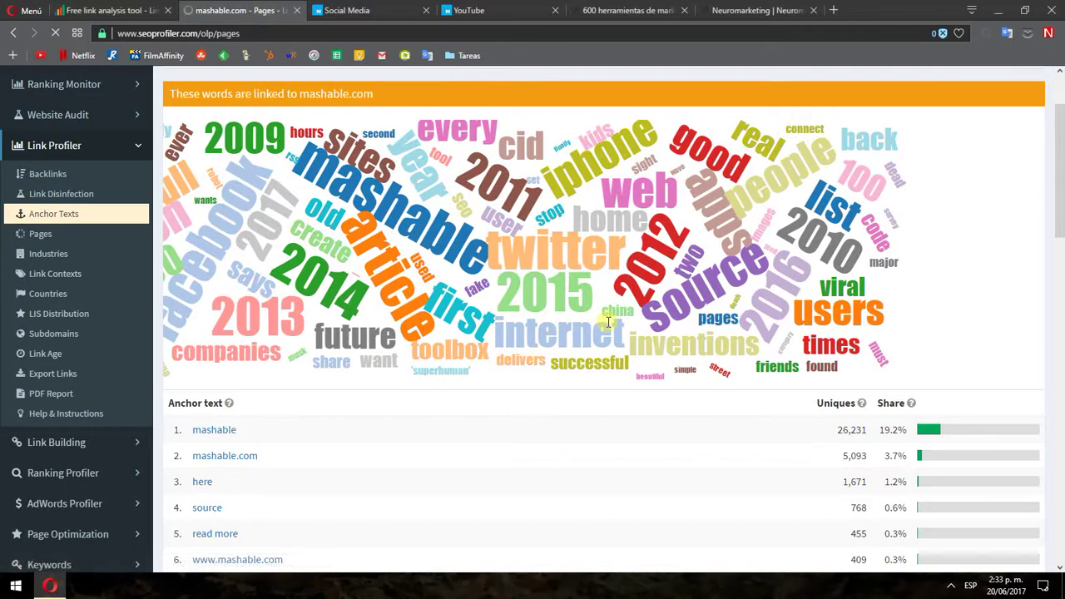
scroll(577, 388, down, 2)
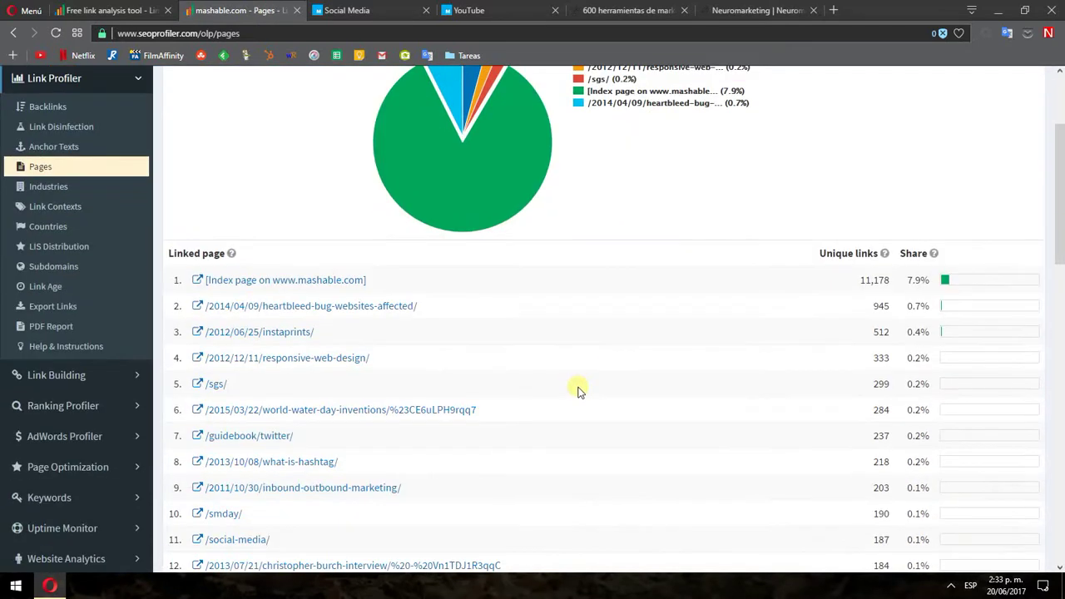
mouse_move(1061, 254)
mouse_down()
mouse_move(1061, 341)
mouse_move(1061, 259)
mouse_up()
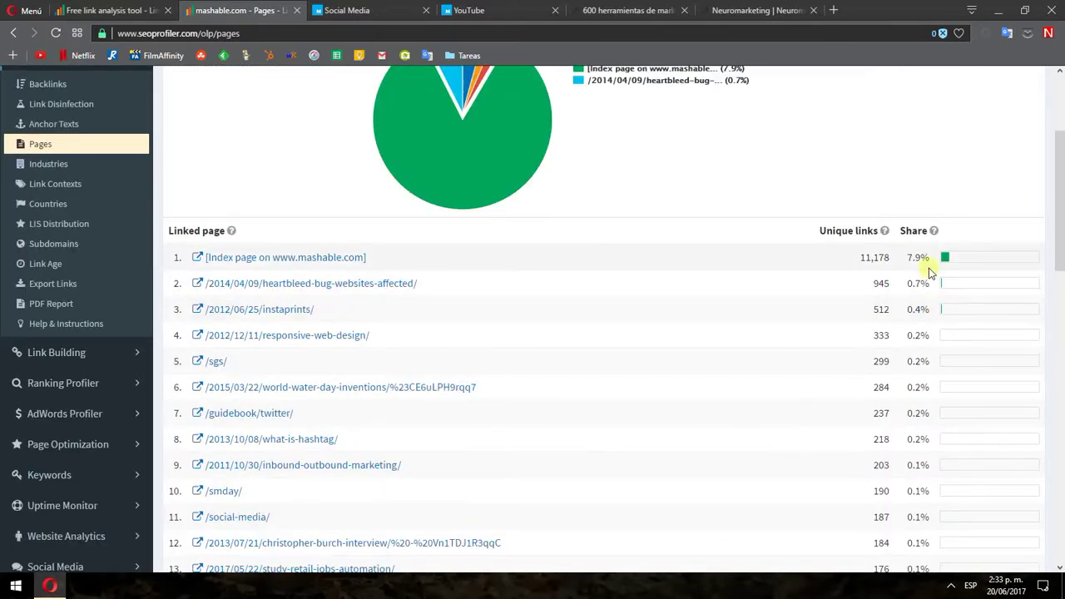
Open the Industries report and review the backlink count and share for each industry.
drag(1060, 247, 1060, 184)
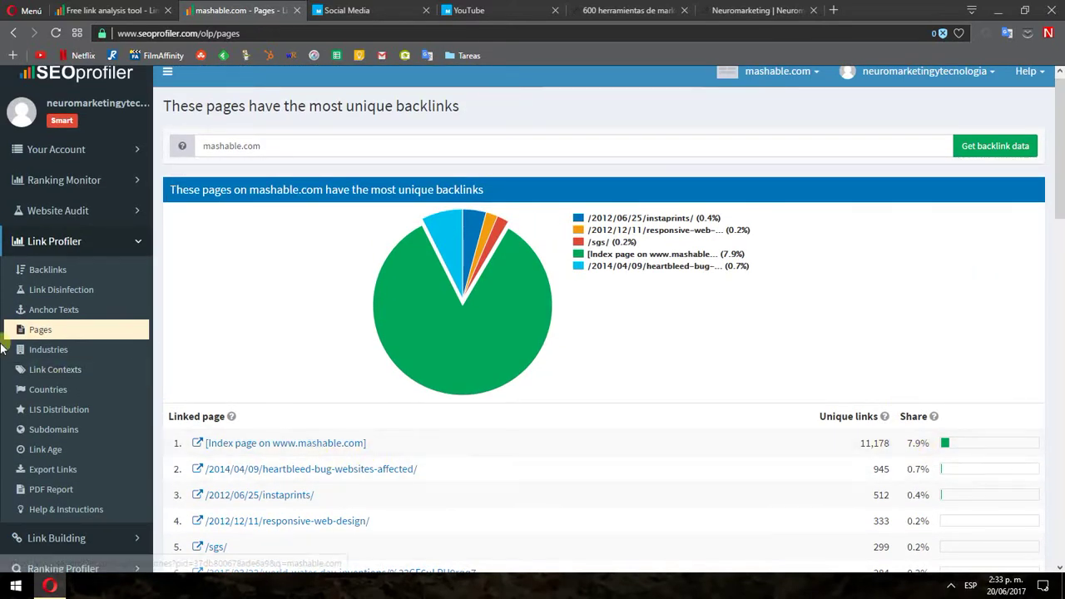
click(48, 349)
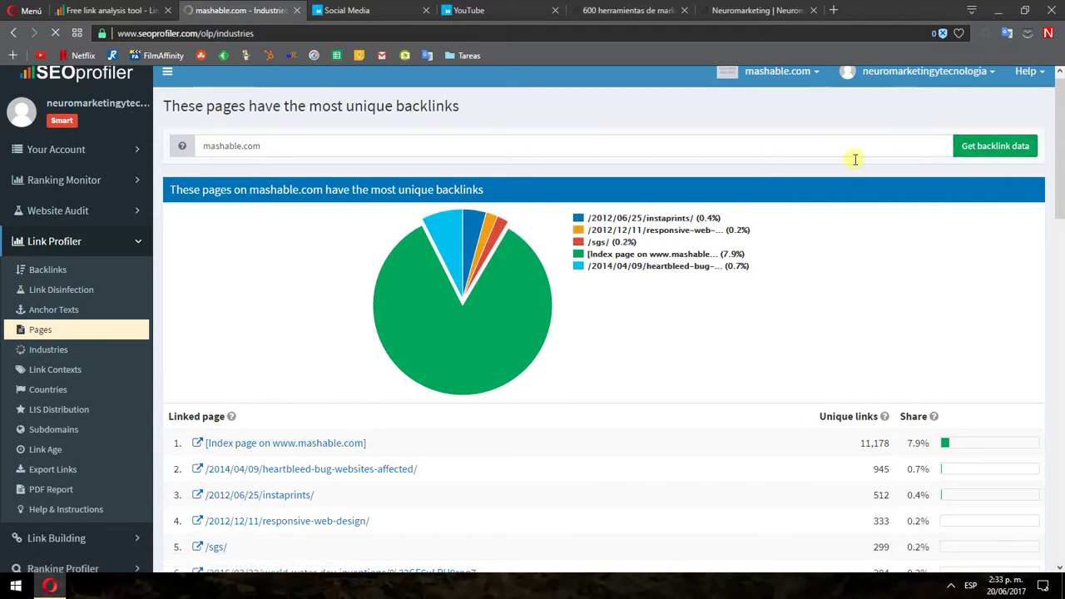
scroll(891, 321, down, 2)
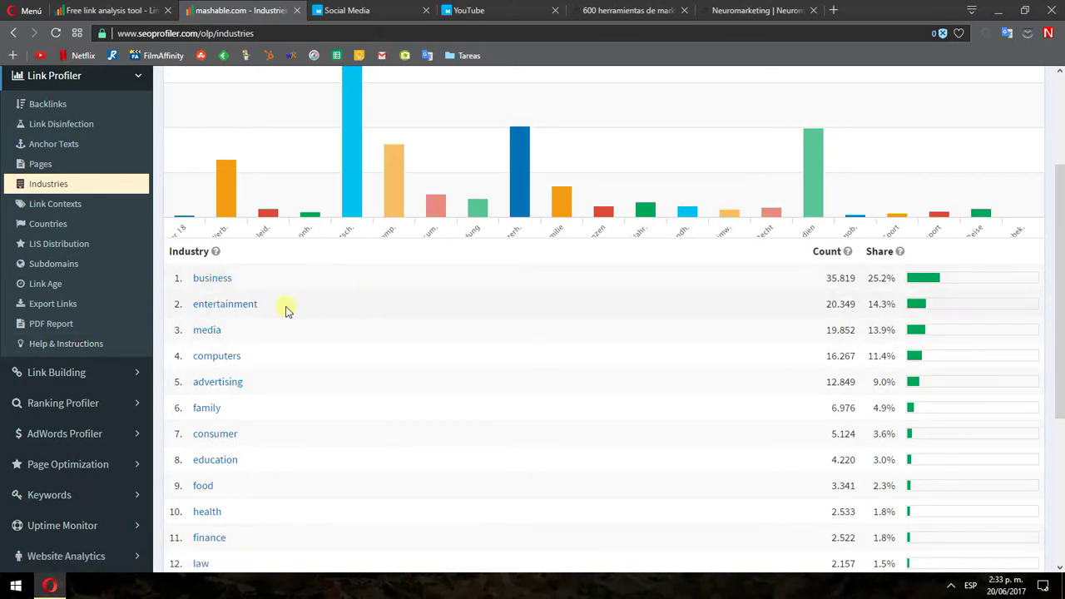
Open the Link Contexts report for mashable.com and review the backlink count and share of each link category.
click(41, 208)
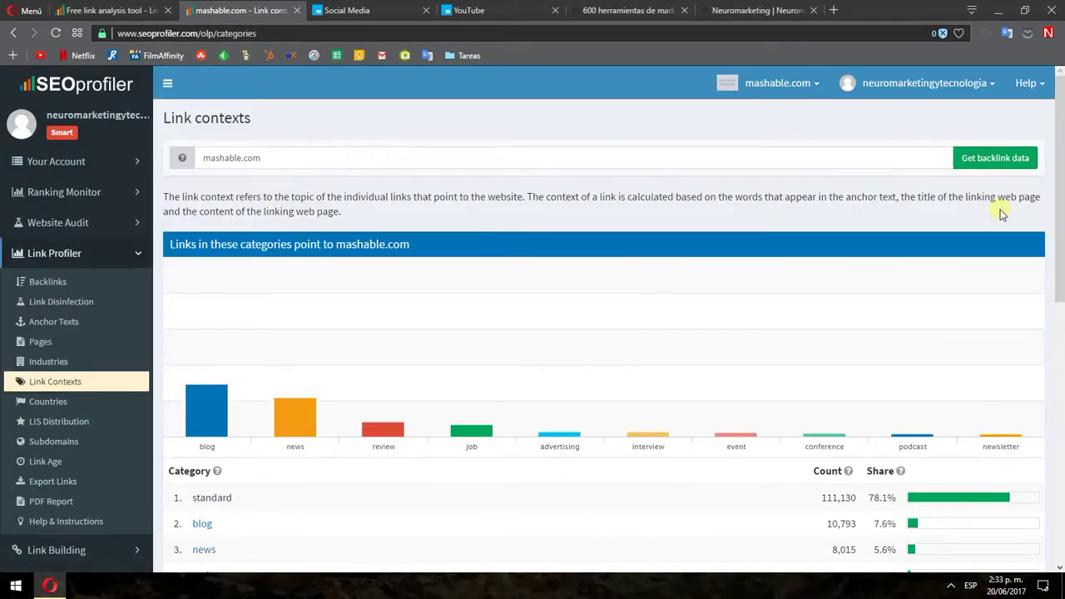
scroll(1062, 239, down, 3)
mouse_move(1063, 239)
mouse_down()
mouse_move(1062, 283)
mouse_move(1062, 146)
mouse_move(1063, 319)
mouse_move(1062, 230)
mouse_up()
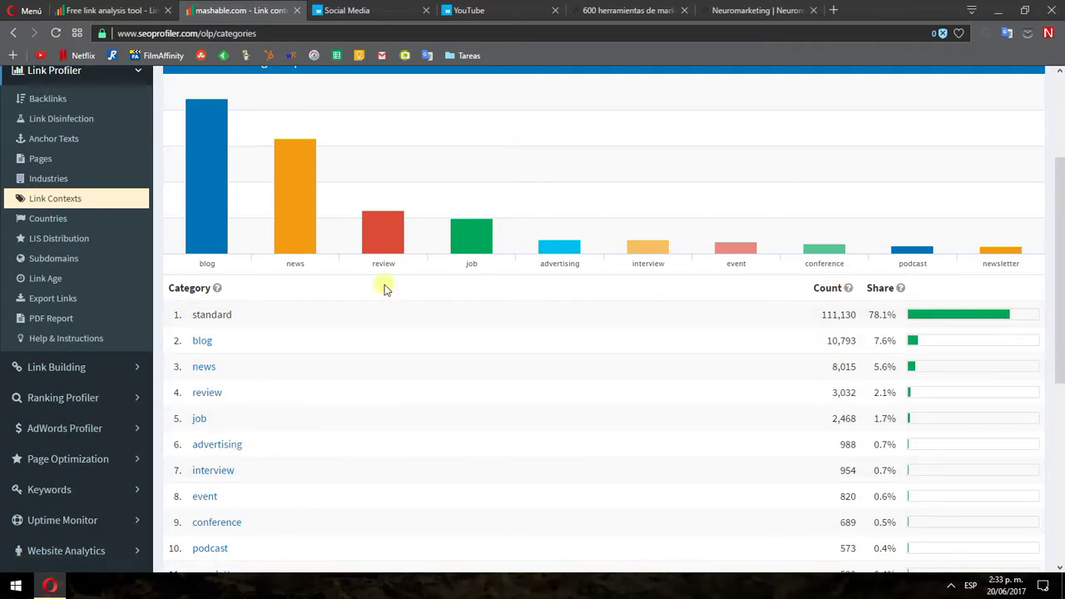
Open the Countries report and examine the world map and the backlink shares by top-level domain and country.
click(51, 218)
scroll(200, 249, up, 3)
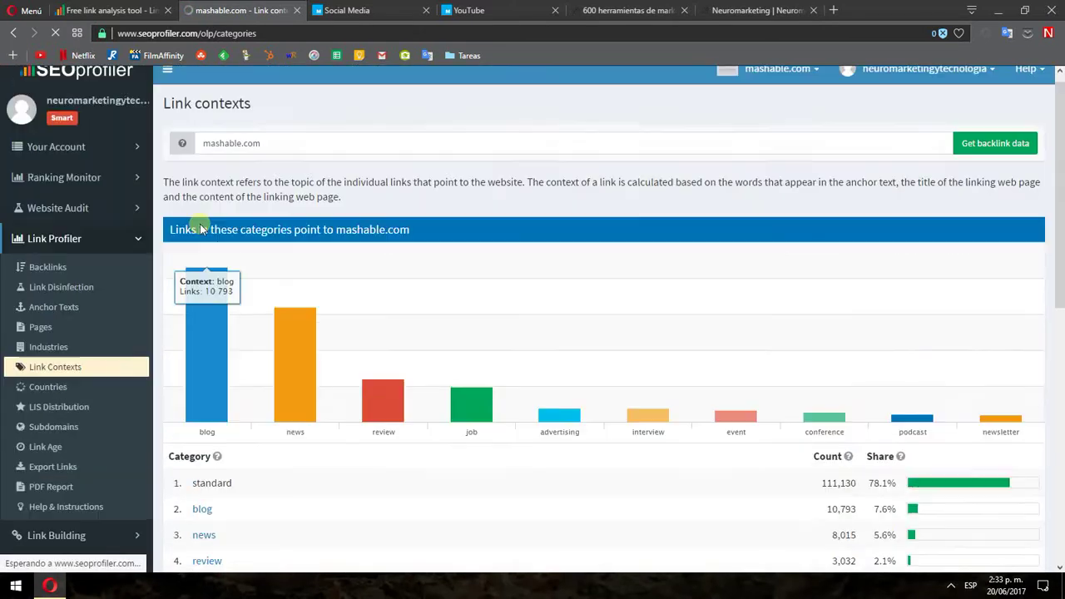
scroll(350, 264, down, 3)
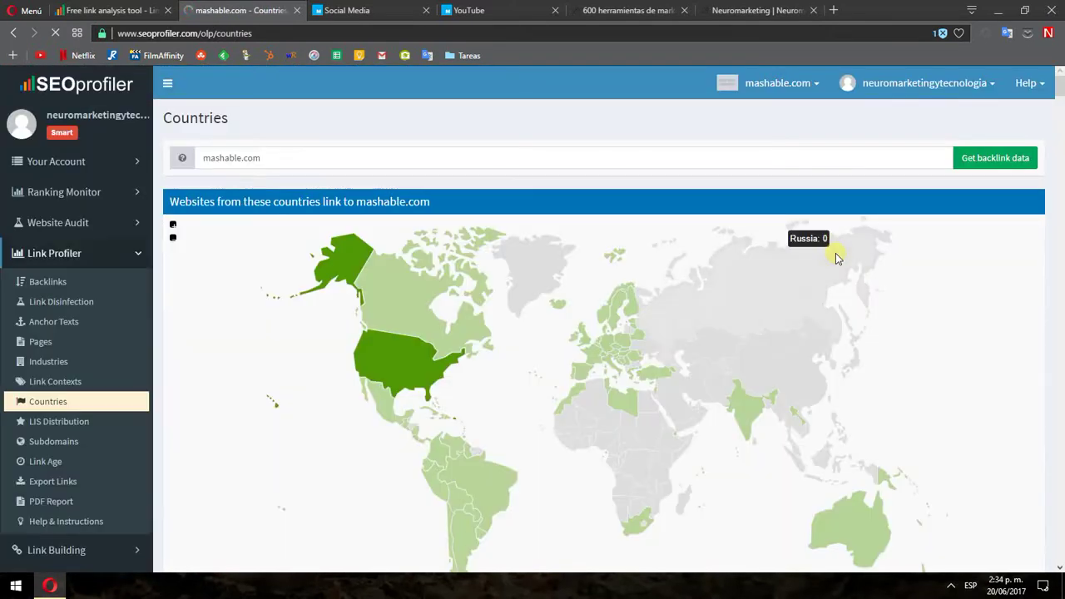
scroll(837, 255, down, 3)
scroll(842, 274, up, 2)
scroll(433, 283, down, 4)
scroll(475, 294, up, 5)
scroll(582, 333, down, 4)
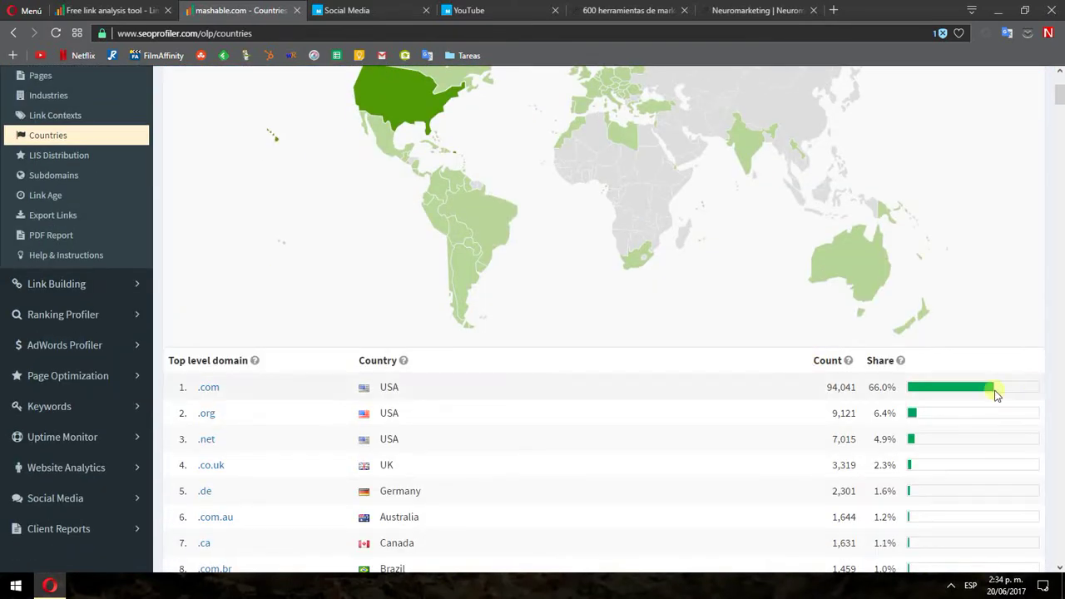
Look through the Link Profiler and Link Building tool lists and open the Link Manager for mashable.com.
click(122, 293)
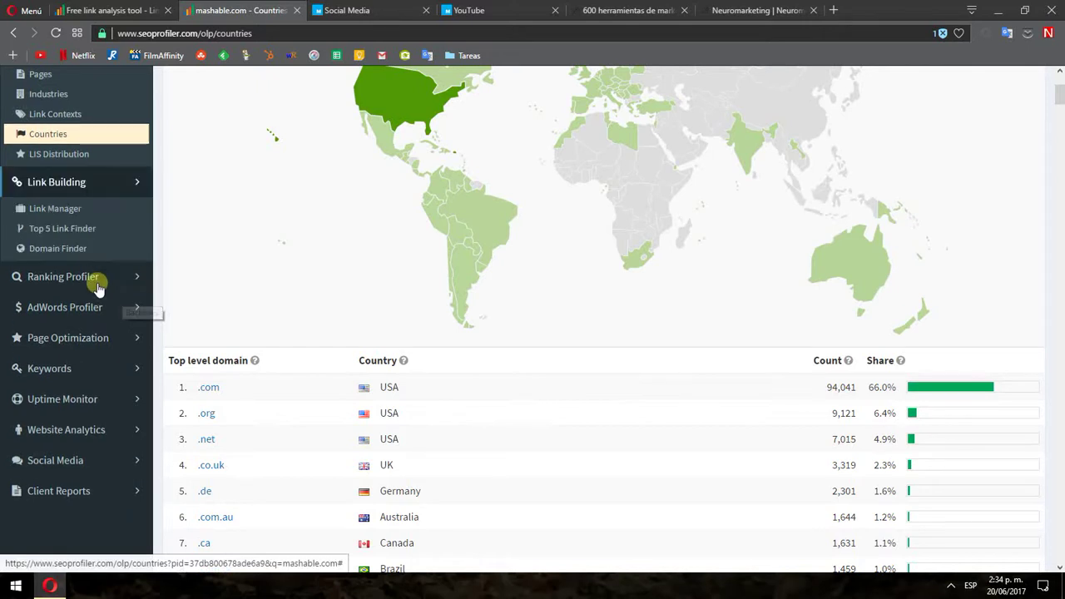
scroll(158, 241, up, 2)
scroll(326, 264, up, 1)
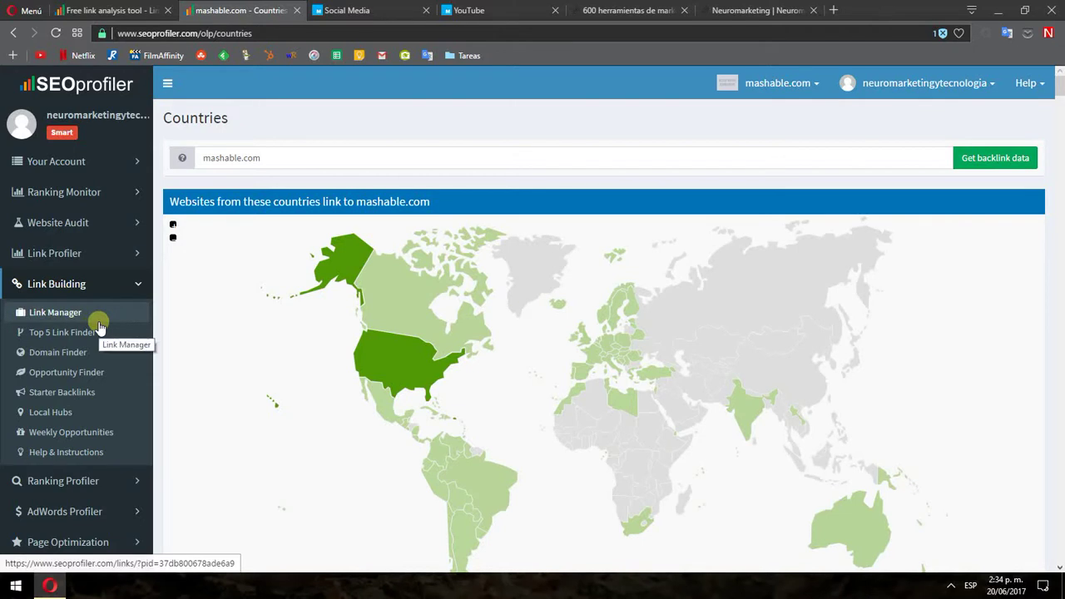
click(137, 253)
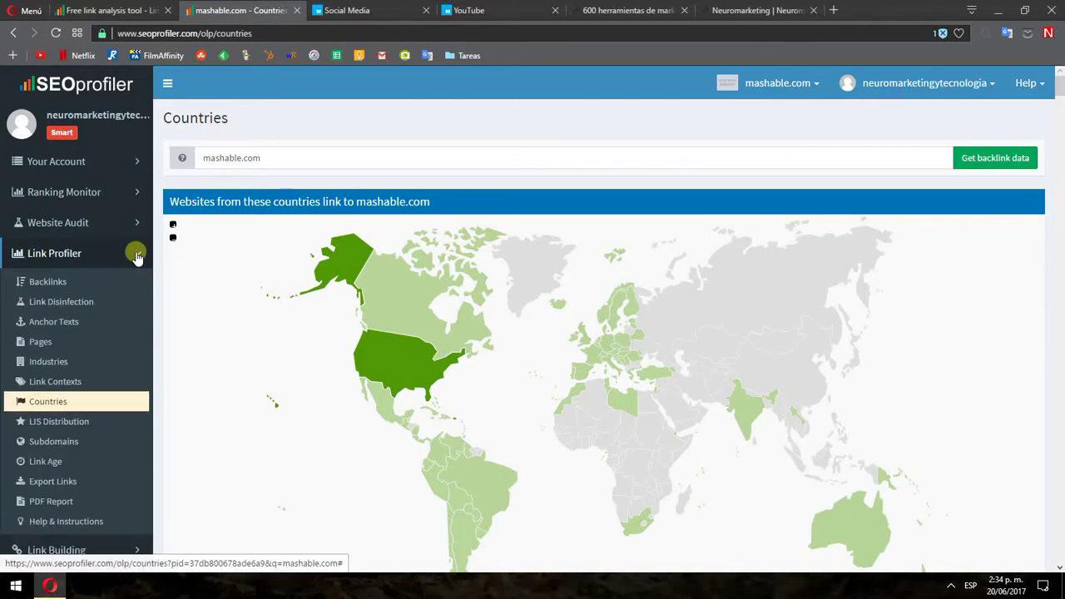
scroll(138, 335, down, 2)
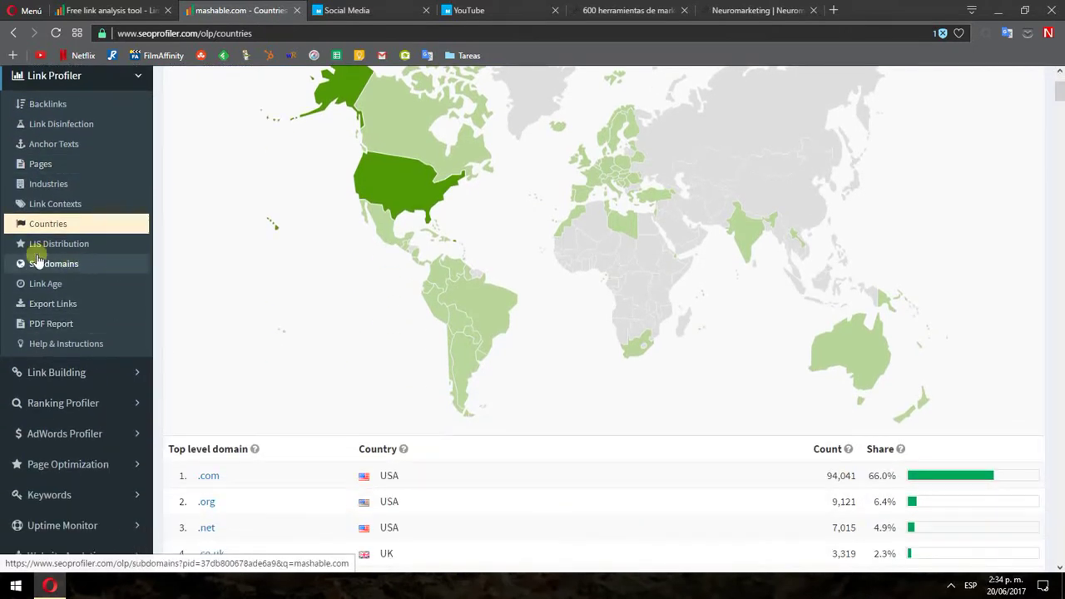
click(95, 372)
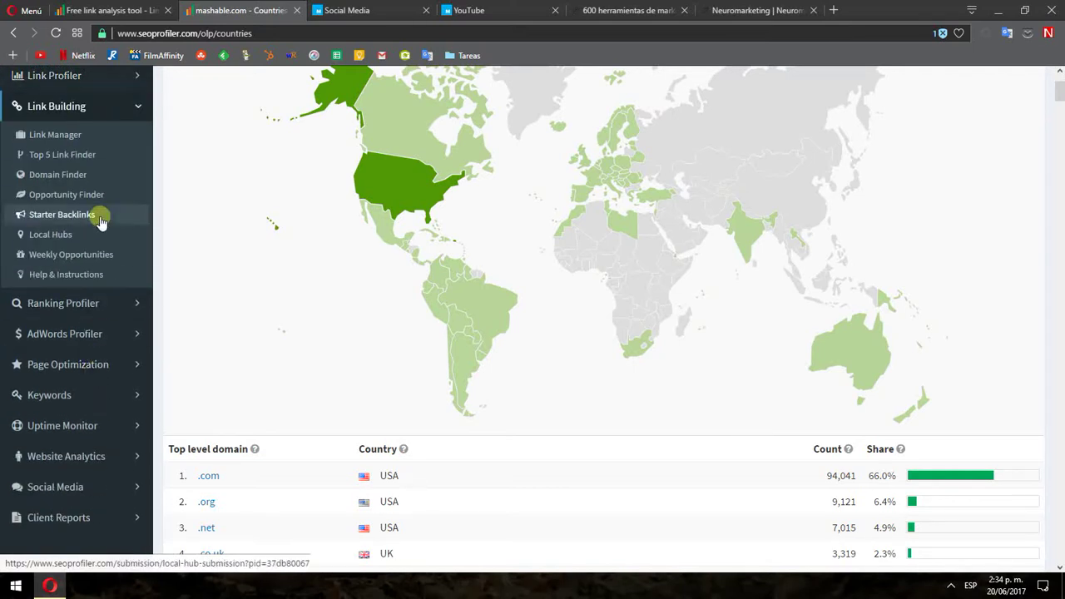
click(81, 135)
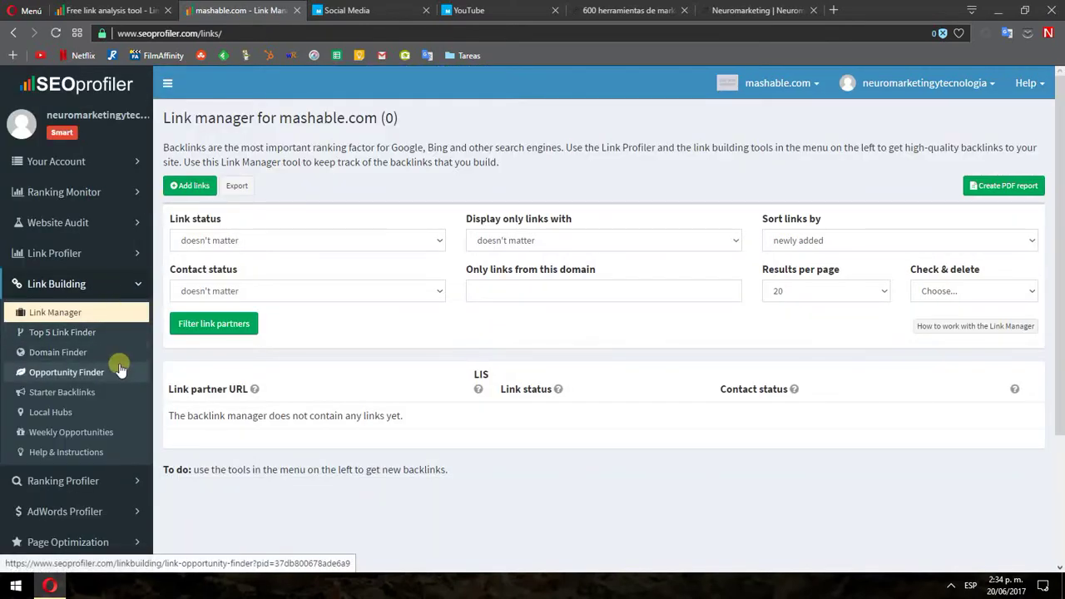
Open the Starter Backlinks list and review the sites with their categories, LIS, free status and language.
click(86, 400)
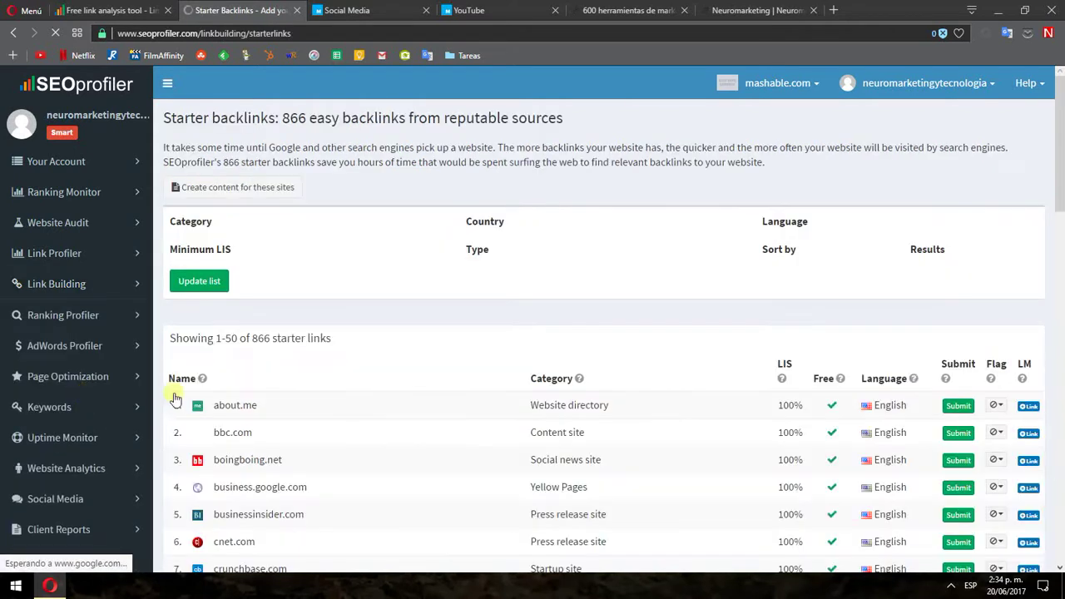
scroll(619, 256, down, 1)
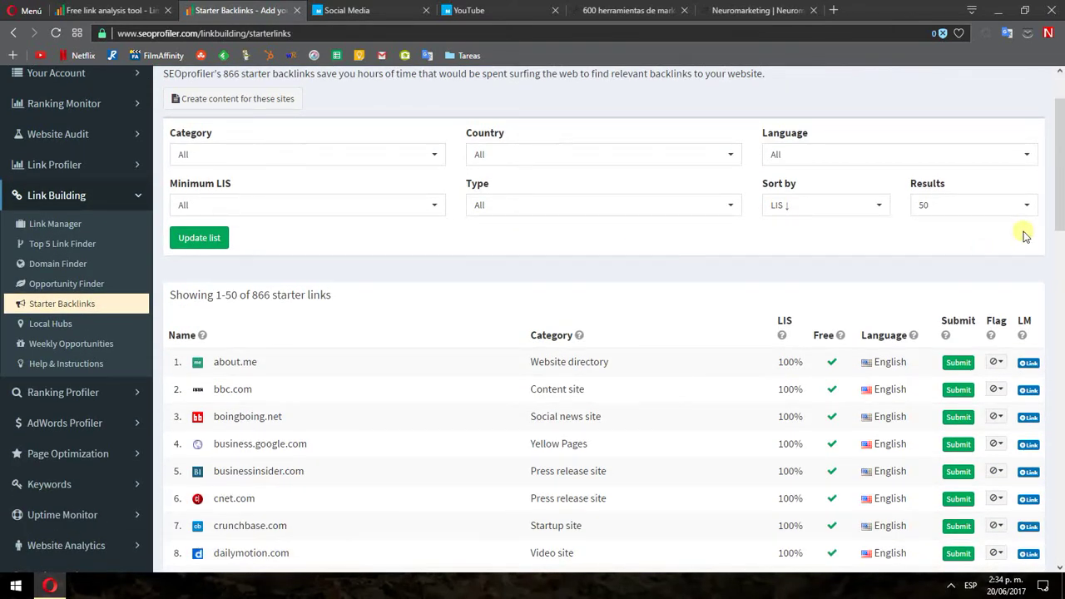
mouse_move(1061, 187)
mouse_down()
mouse_move(1061, 218)
mouse_move(1061, 186)
mouse_up()
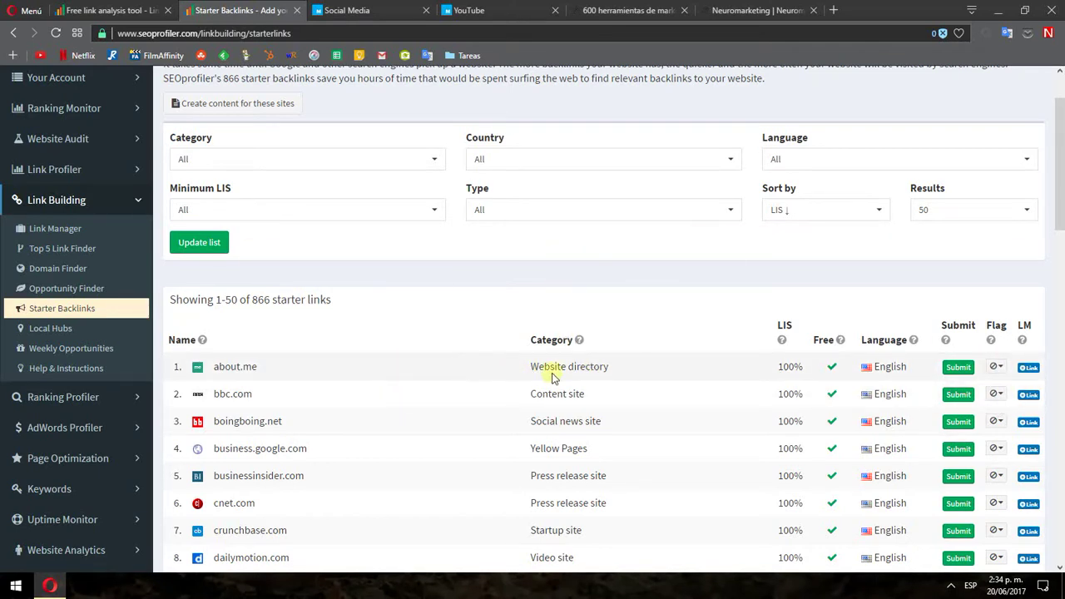
scroll(385, 381, down, 10)
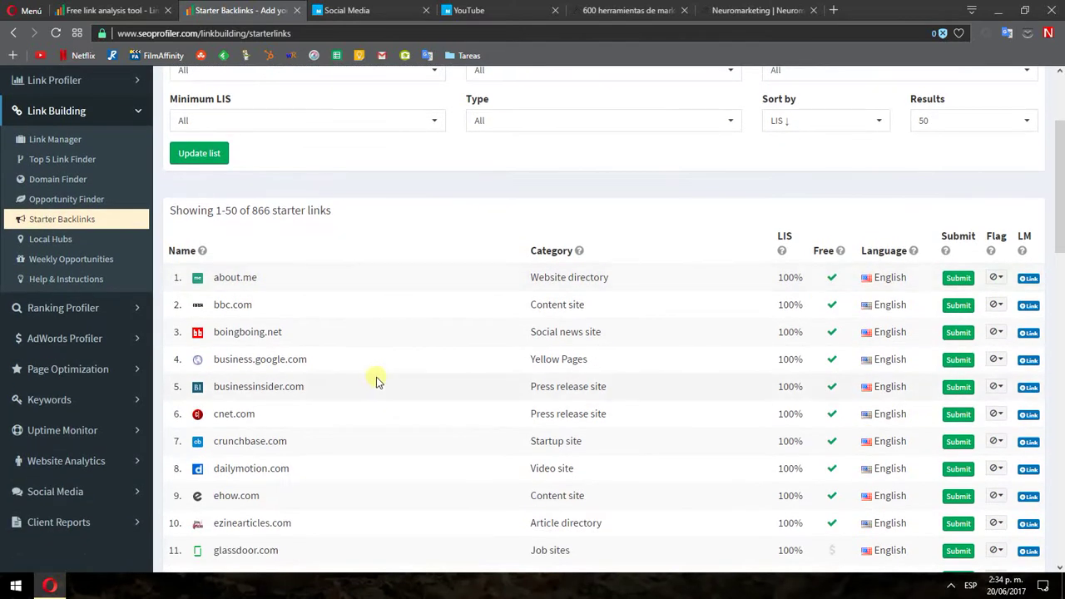
scroll(470, 400, down, 5)
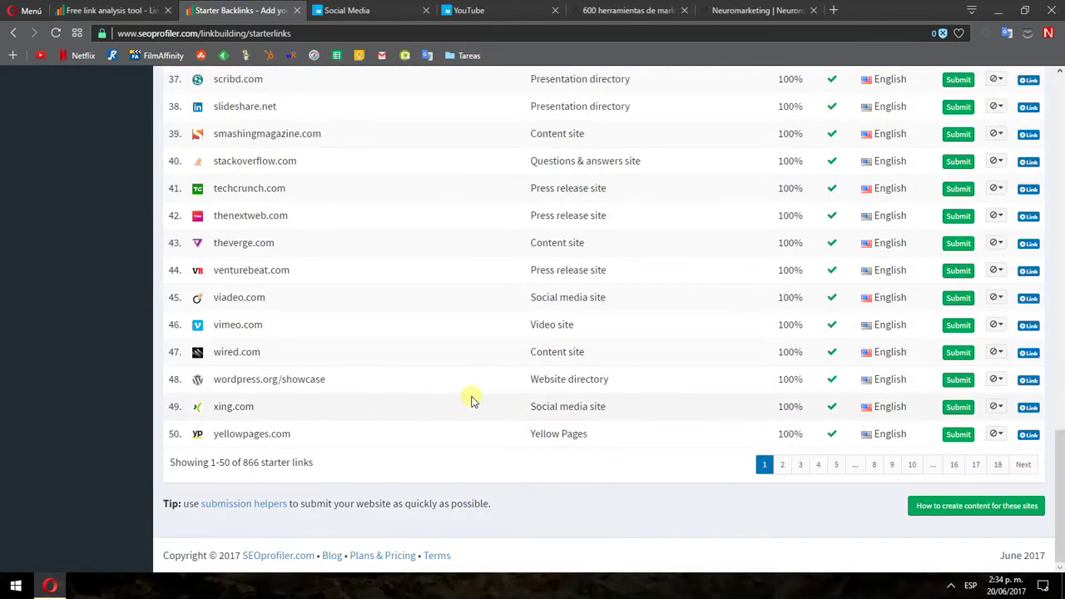
drag(1061, 478, 1061, 183)
mouse_move(867, 189)
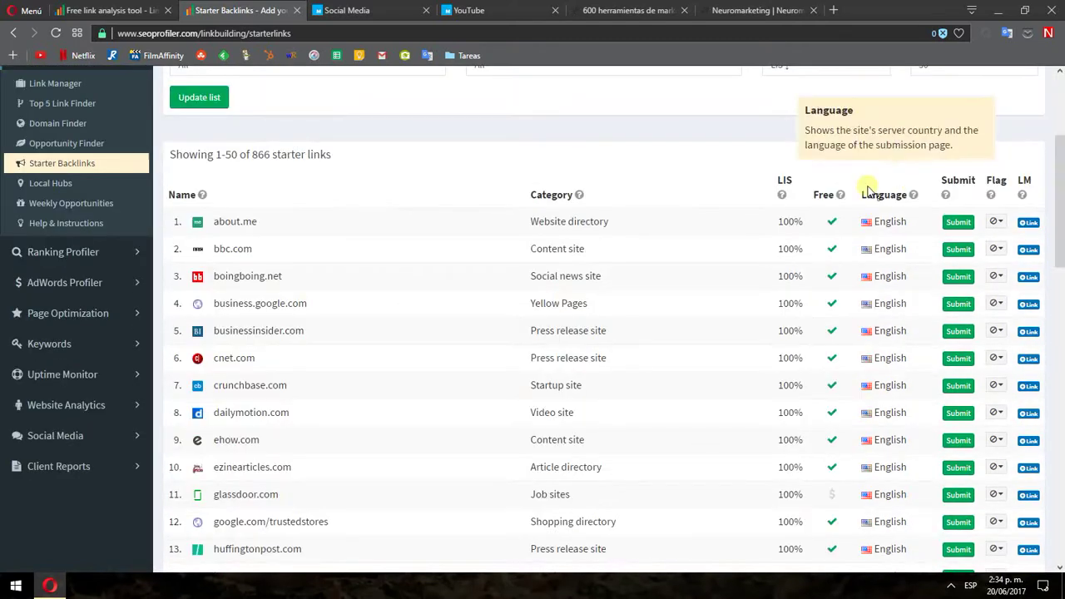
Open the submission page for about.me, look it over, close it and return to the Starter Backlinks list.
click(957, 221)
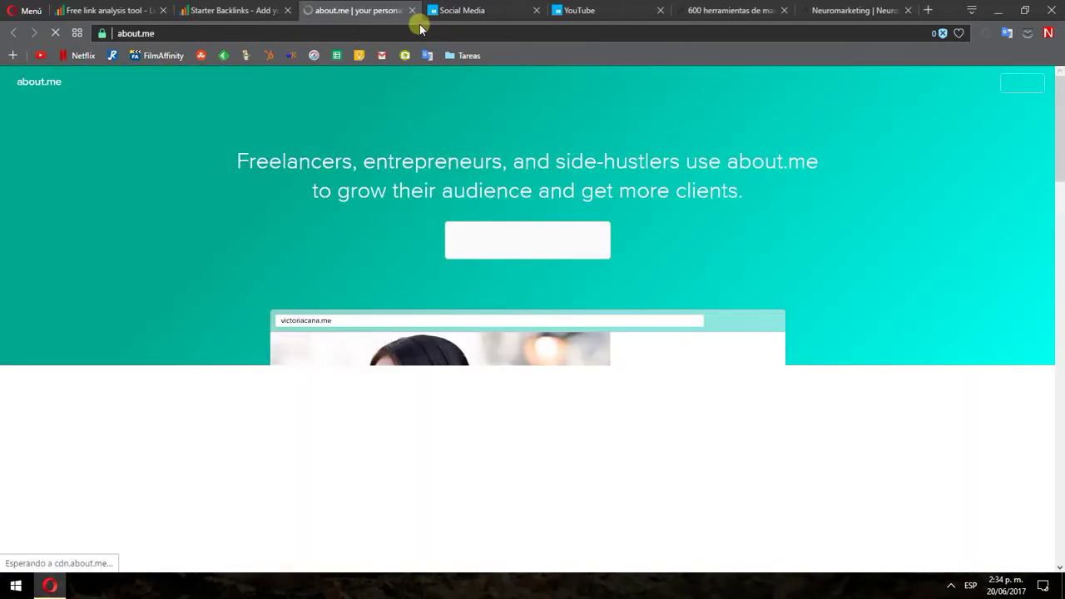
scroll(473, 233, down, 5)
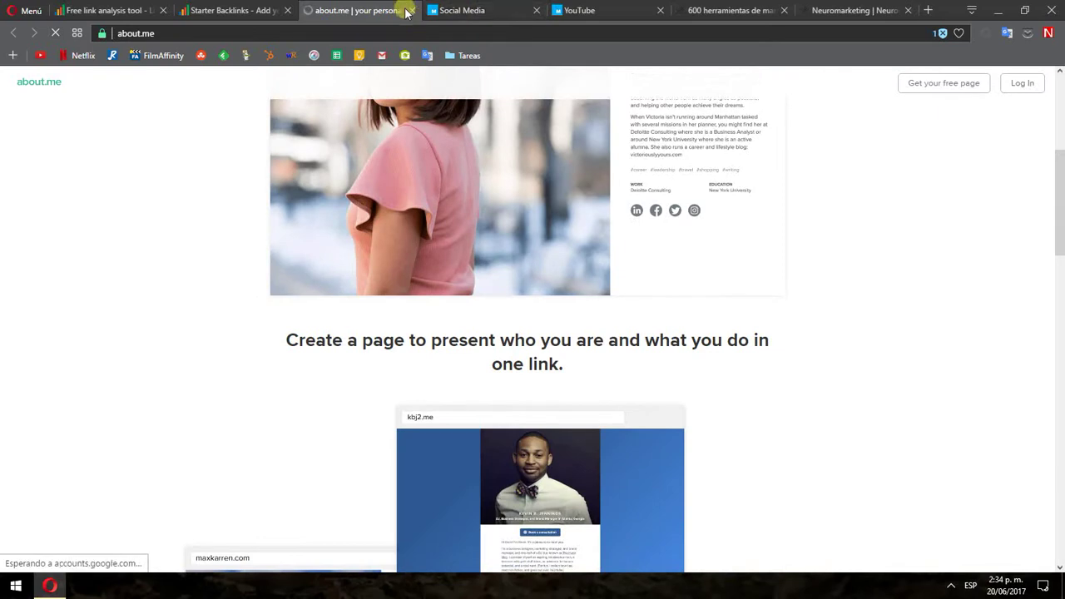
click(411, 10)
click(241, 10)
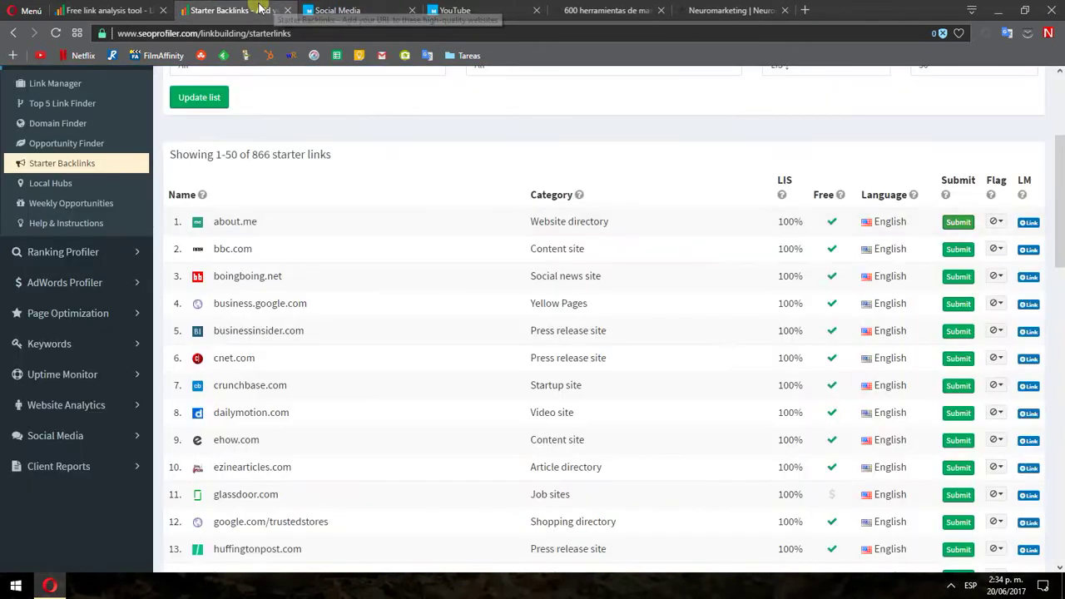
Open the Local Hubs page and review the local search sites where a business listing can be claimed.
drag(1060, 146, 1059, 127)
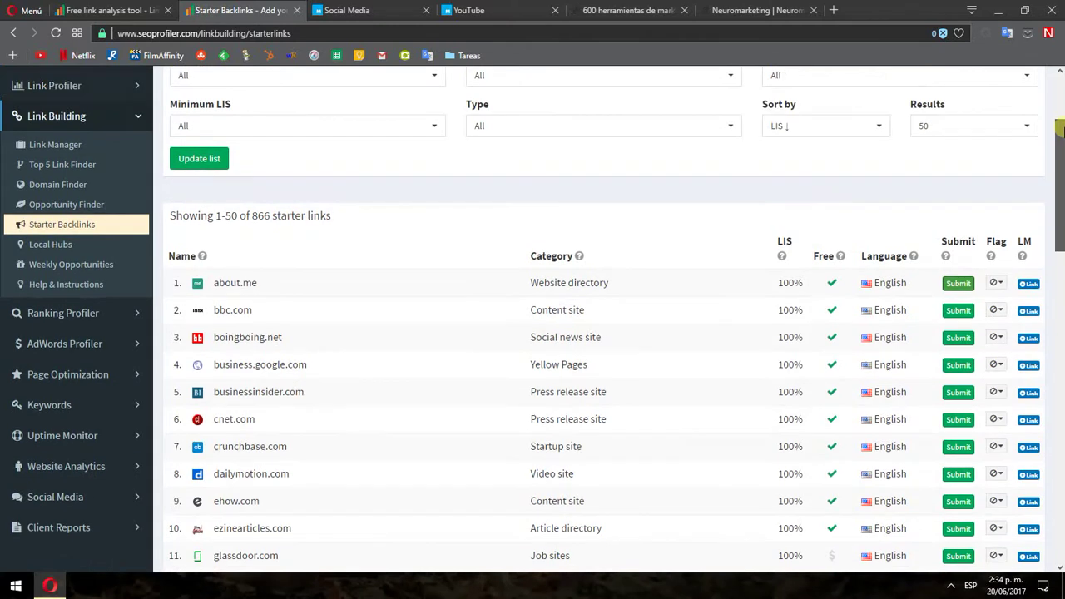
click(50, 244)
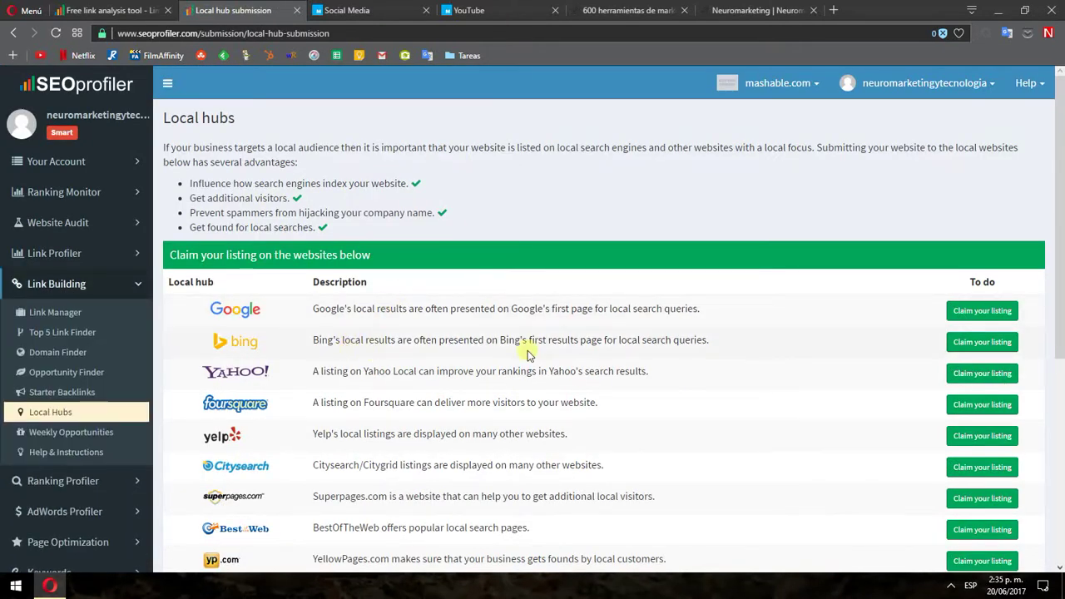
scroll(526, 353, down, 5)
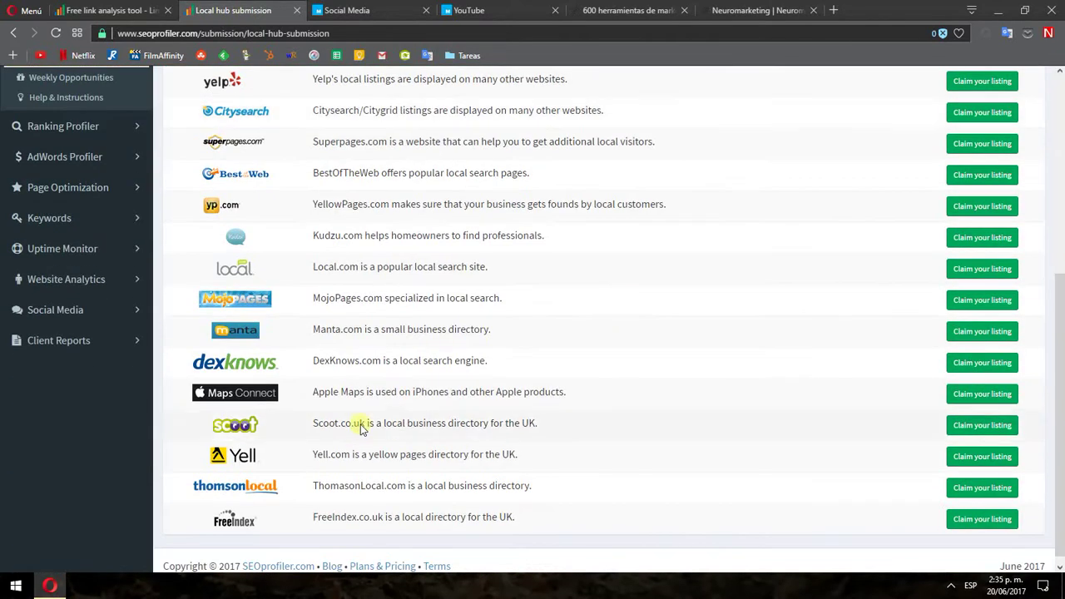
scroll(285, 458, up, 2)
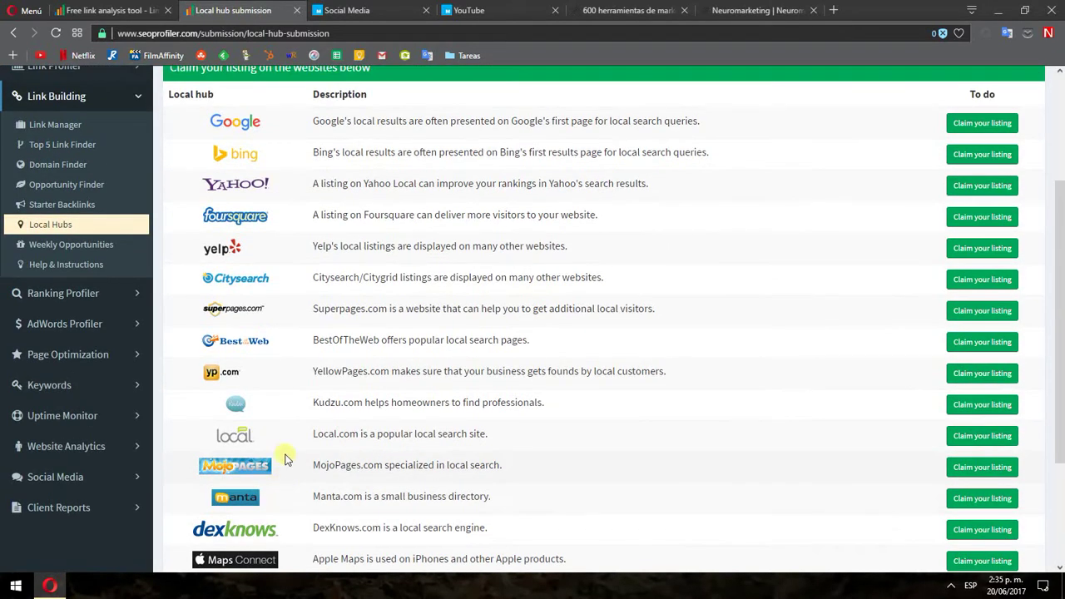
scroll(285, 459, up, 2)
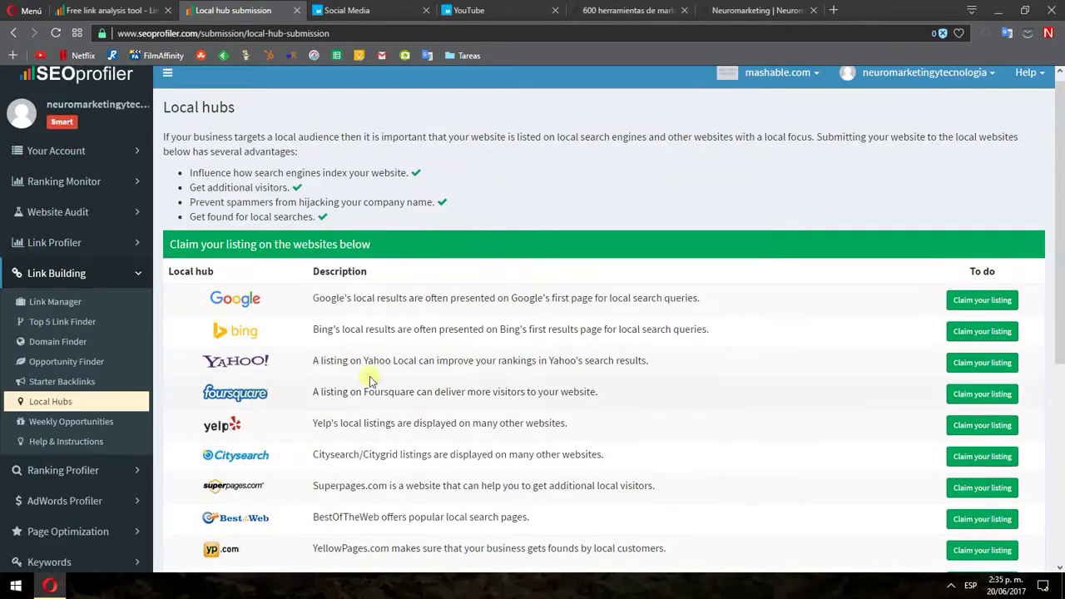
Open the Weekly Opportunities report and review the filters and the suggested link sources for mashable.com.
click(73, 423)
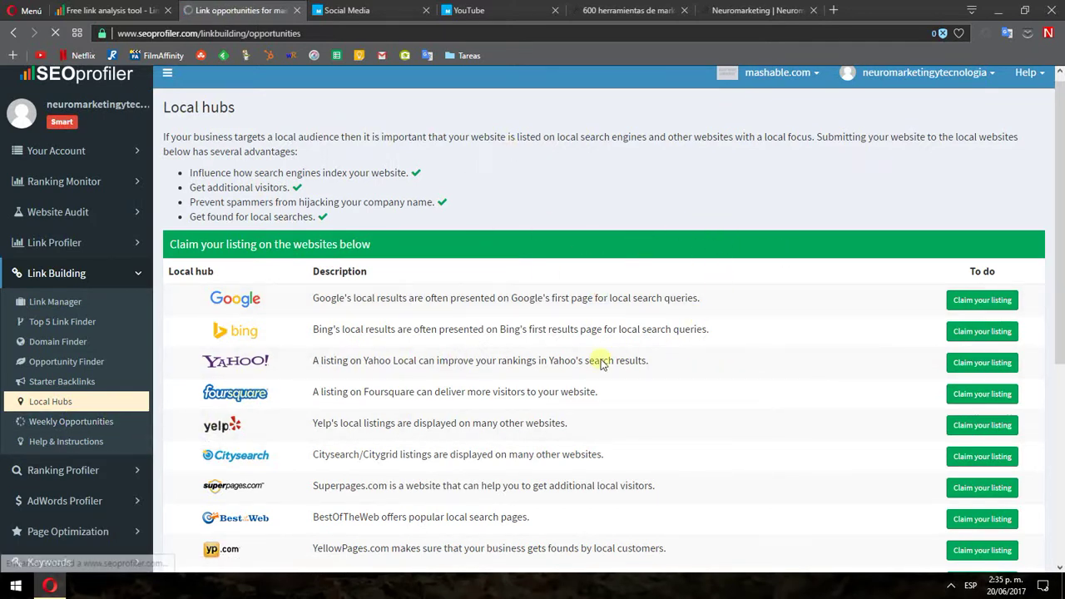
scroll(774, 387, down, 1)
scroll(773, 387, down, 1)
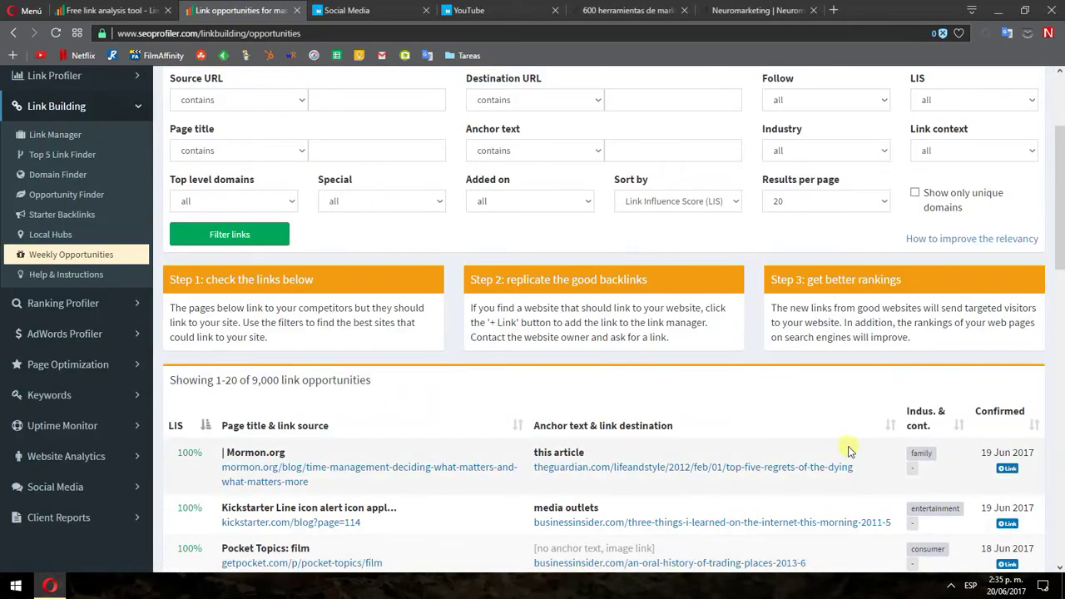
scroll(879, 438, down, 2)
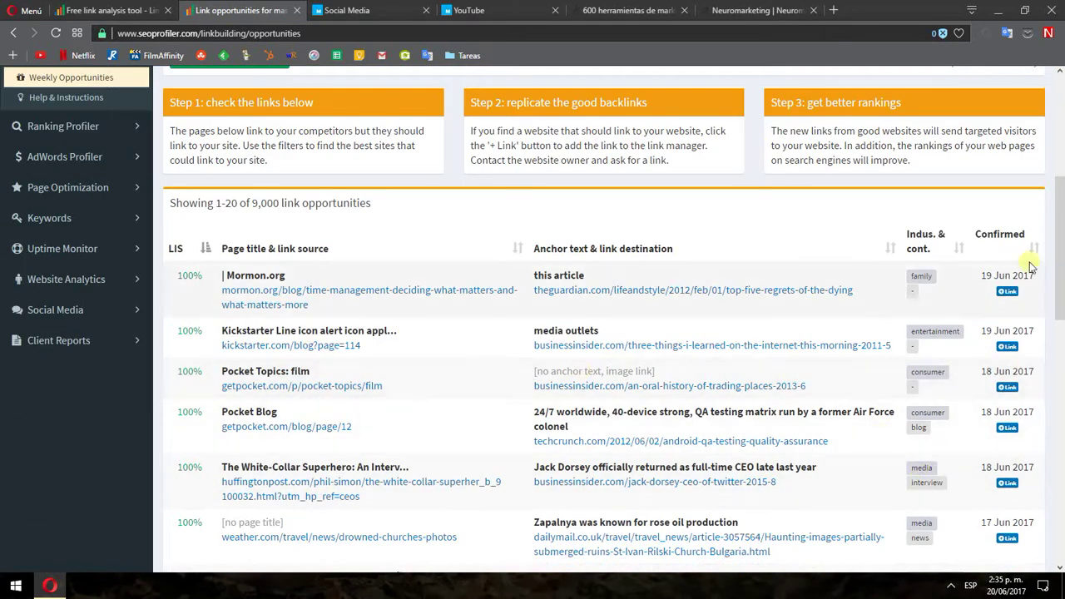
mouse_move(1061, 253)
mouse_down()
mouse_move(1060, 350)
mouse_move(1060, 218)
mouse_move(1061, 267)
mouse_up()
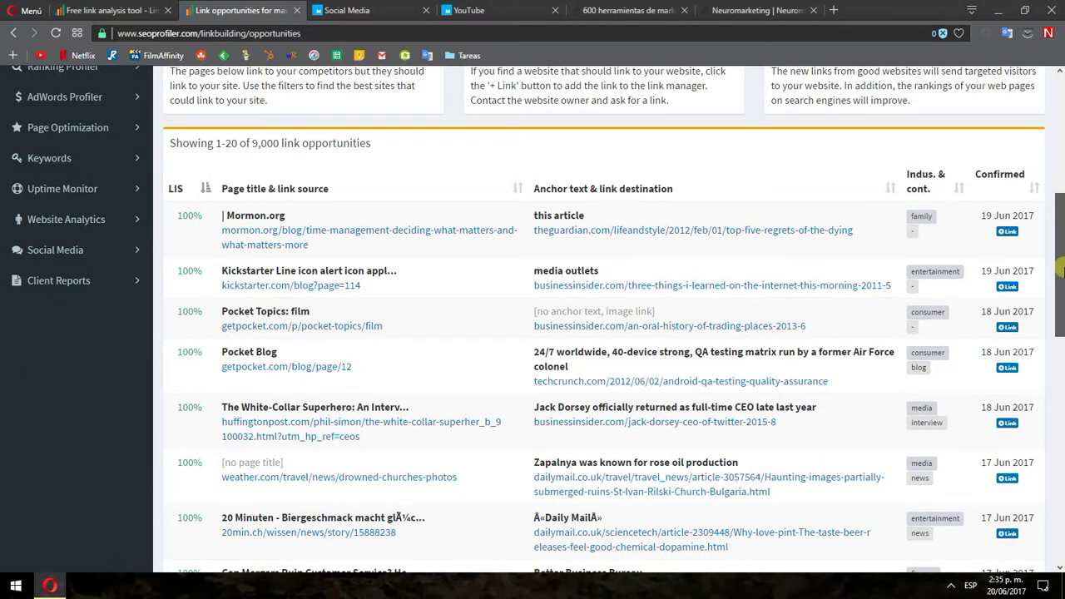
Open the Link Opportunity Finder and check the available site categories without changing the selection.
drag(1062, 268, 1060, 203)
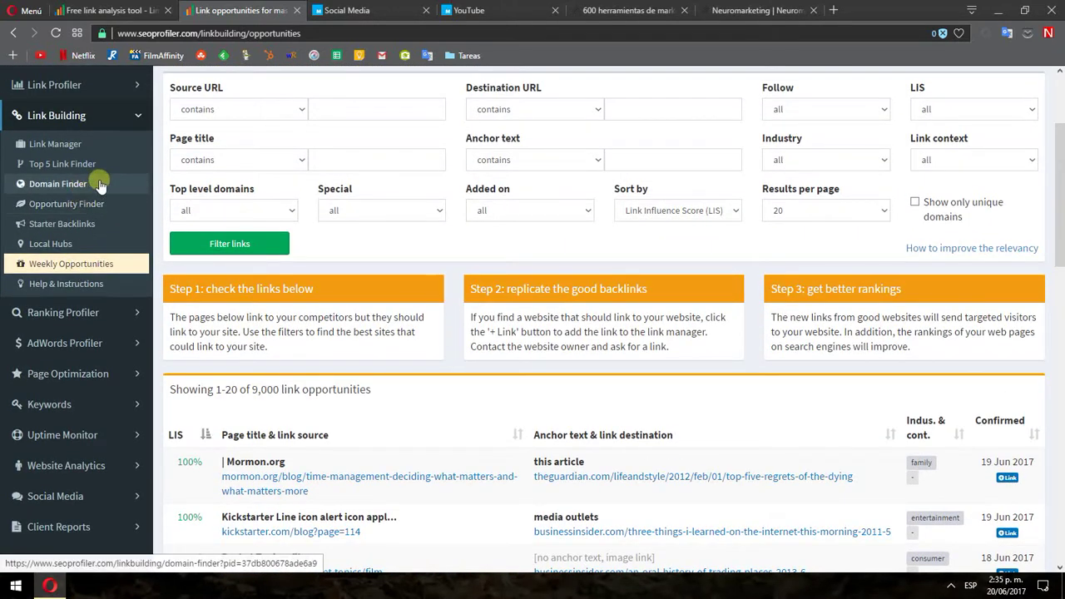
click(62, 203)
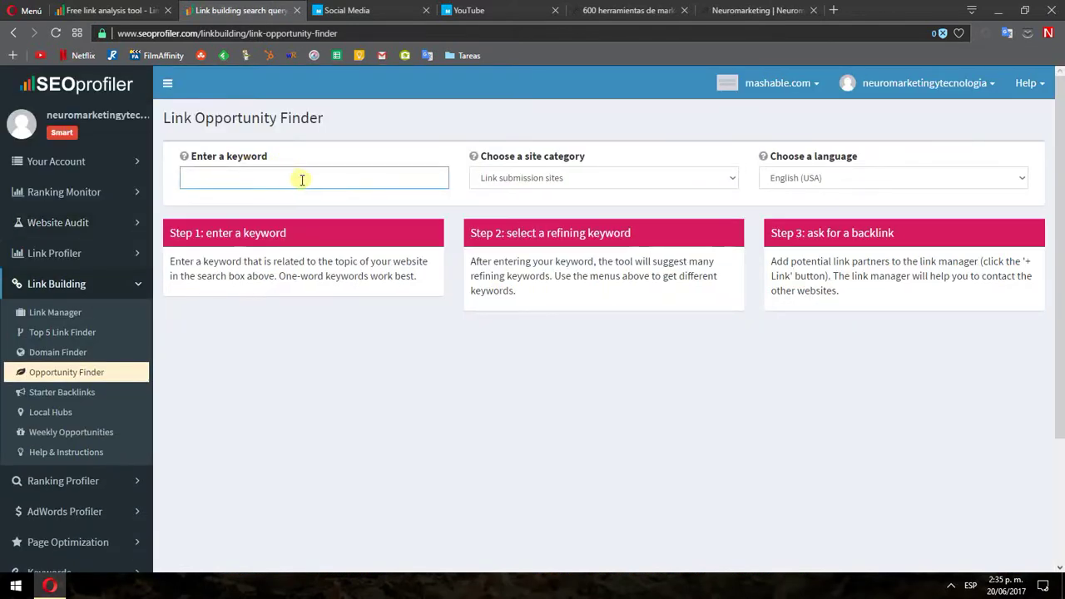
click(612, 185)
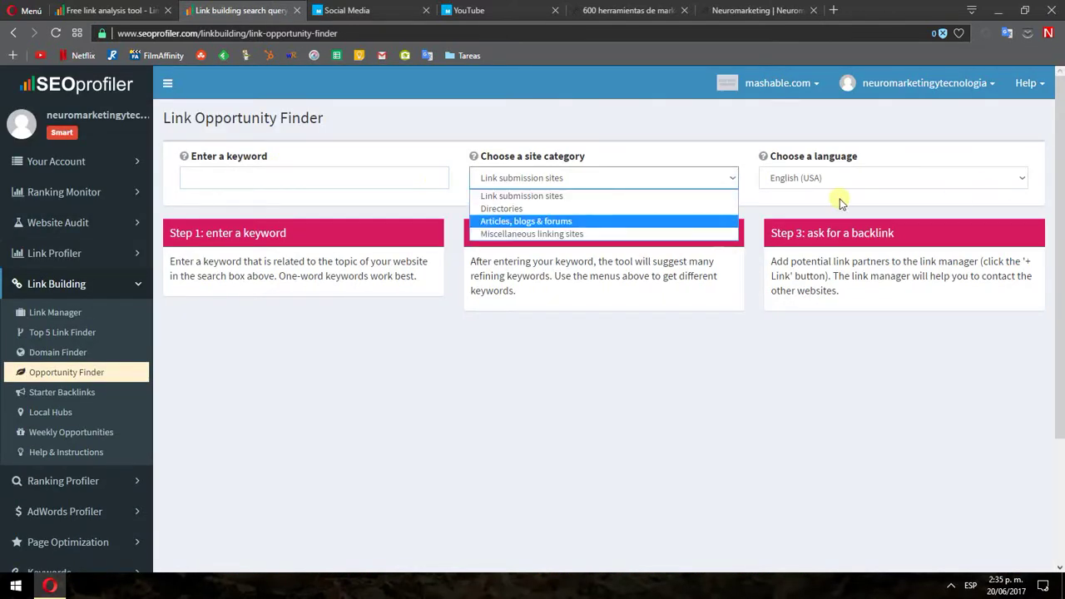
click(466, 420)
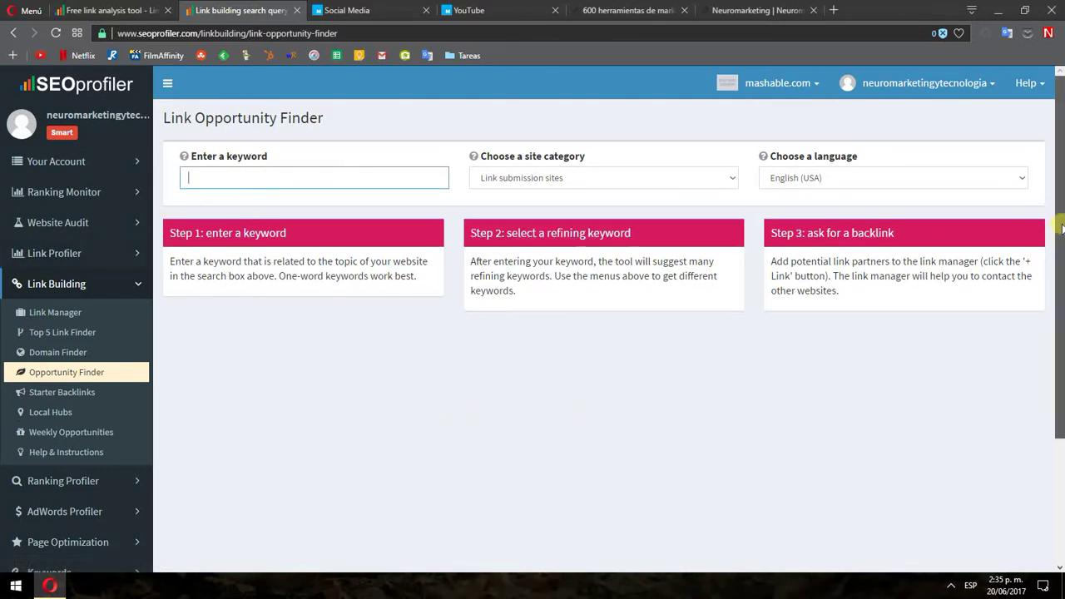
Open the Ranking Profiler overview for mashable.com.
drag(1061, 226, 1061, 283)
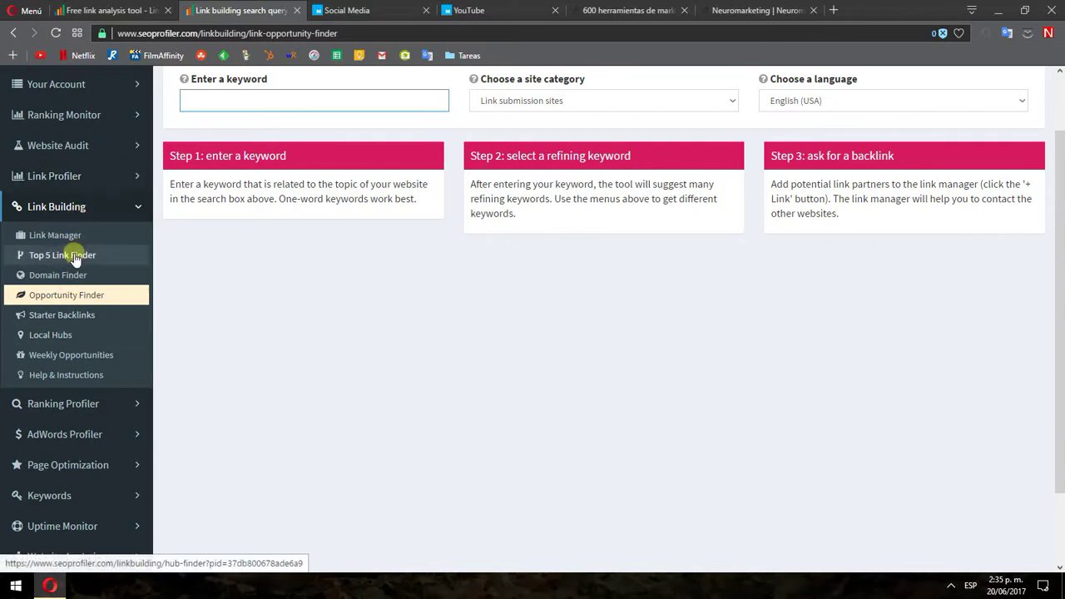
click(126, 402)
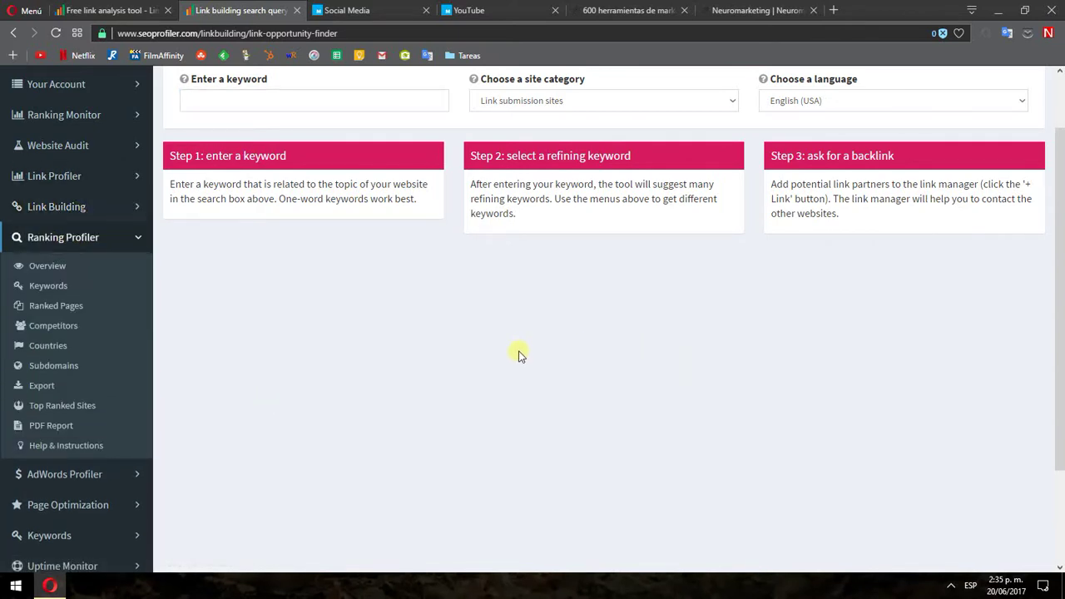
scroll(517, 355, down, 1)
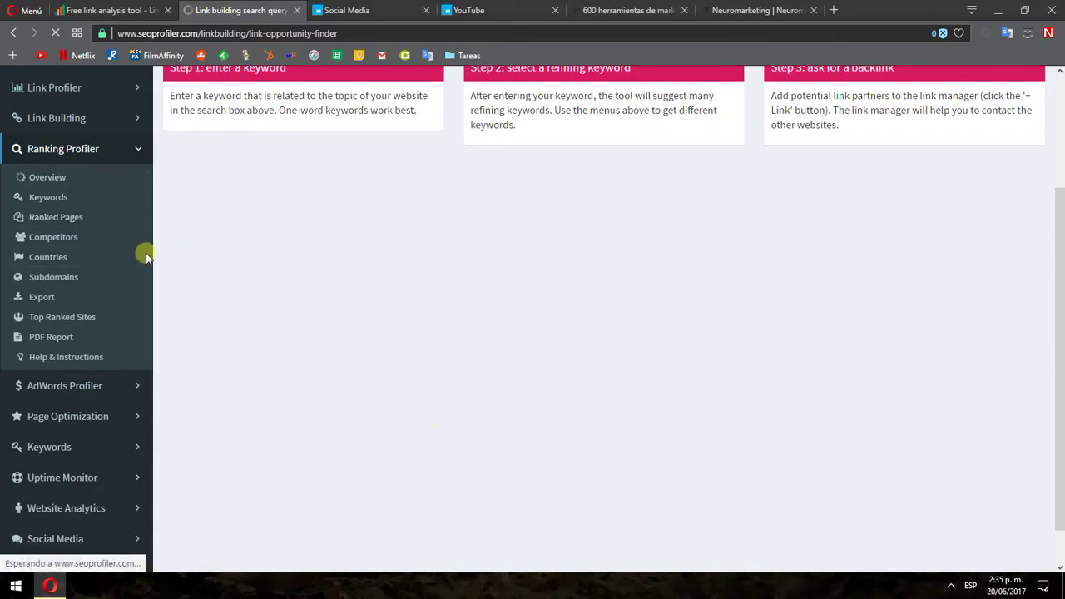
scroll(902, 292, down, 1)
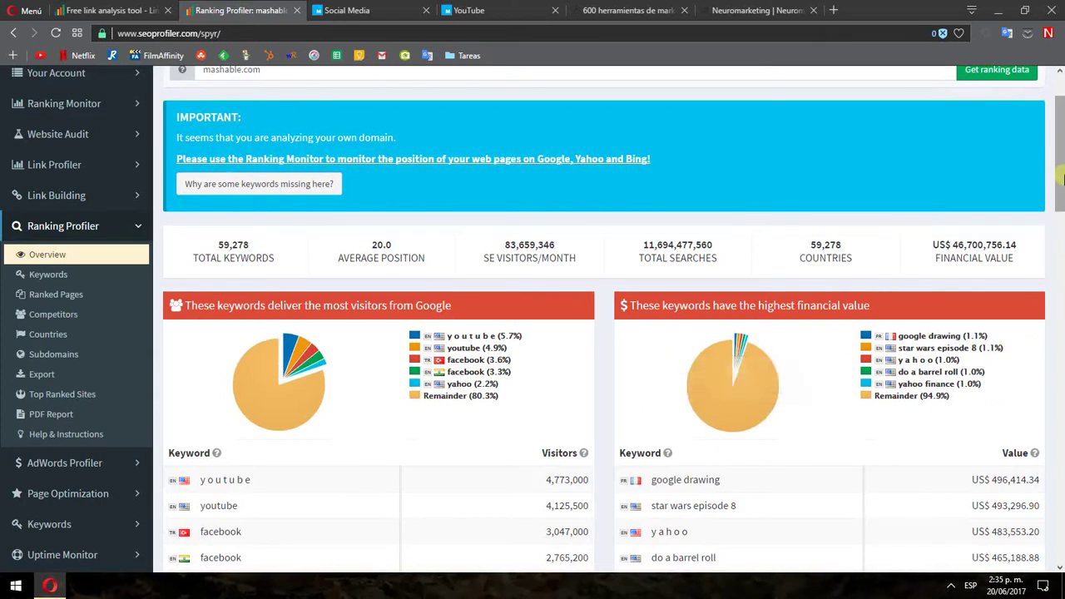
Review the Ranking Profiler overview's top keywords, country map and table, competitors and ranked pages for mashable.com.
scroll(1062, 284, down, 6)
scroll(1062, 316, down, 2)
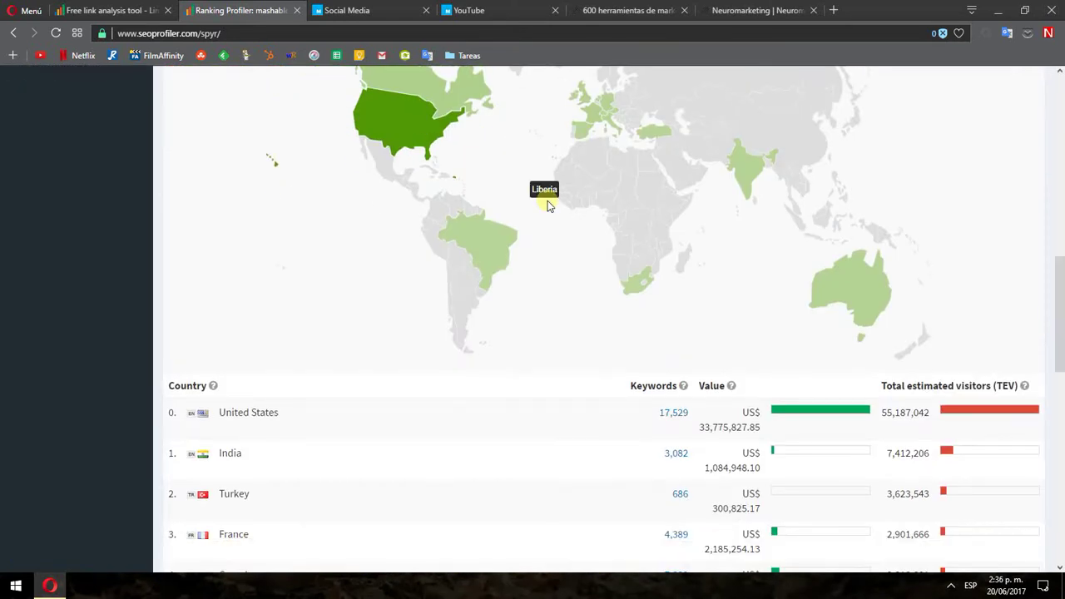
scroll(976, 447, down, 5)
drag(1063, 429, 1061, 517)
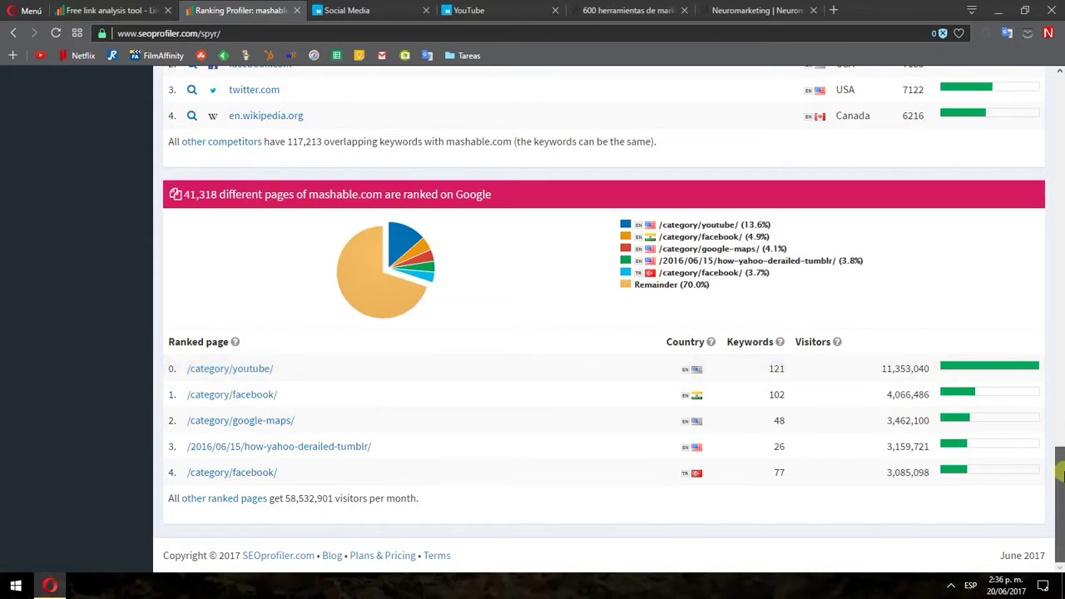
drag(1061, 507, 1060, 547)
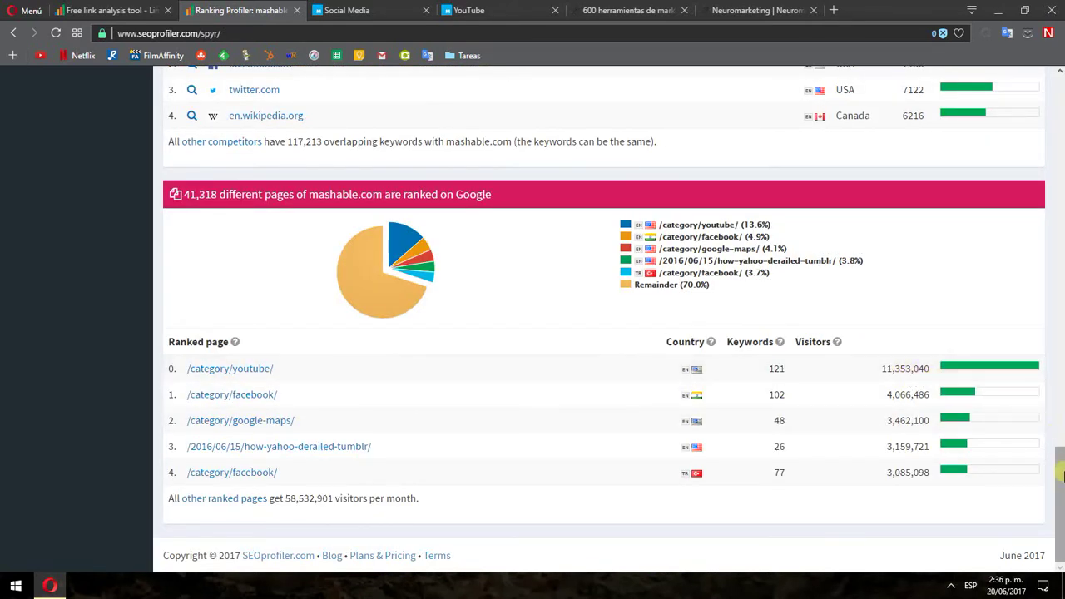
drag(1060, 491, 1061, 200)
scroll(1061, 200, up, 3)
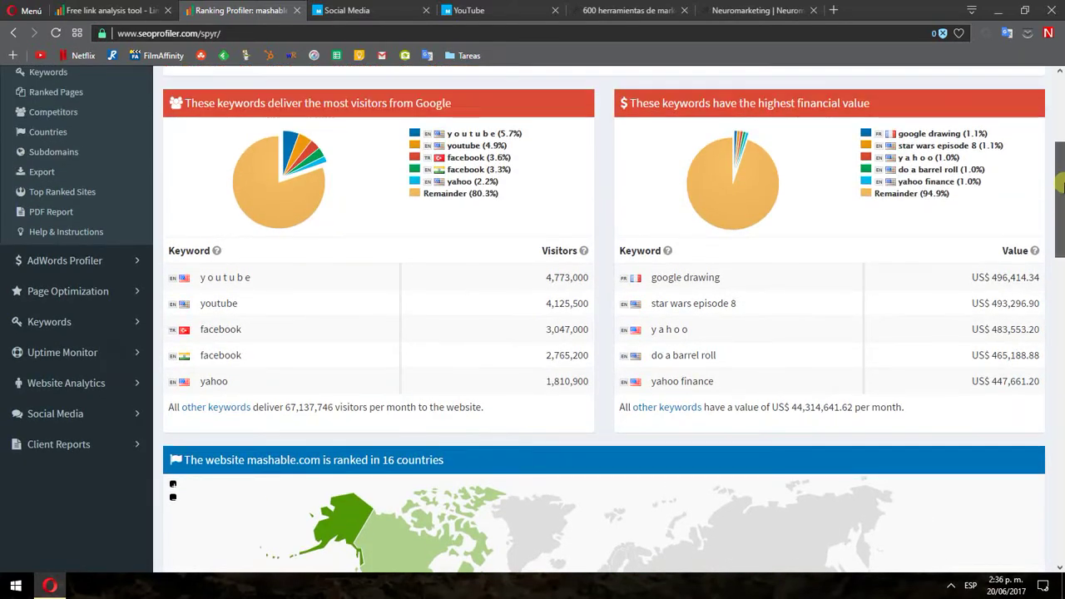
Open the Ranking Profiler's Keywords report and review mashable.com's keyword filters and table of searches, visitors, value and positions.
scroll(52, 397, up, 2)
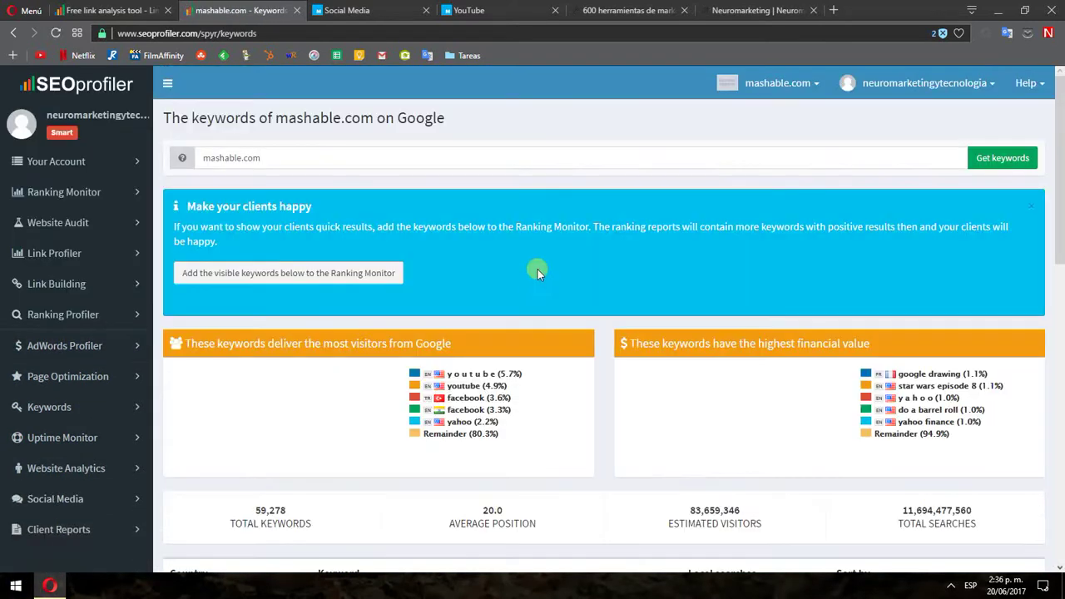
scroll(692, 289, down, 4)
scroll(691, 289, down, 5)
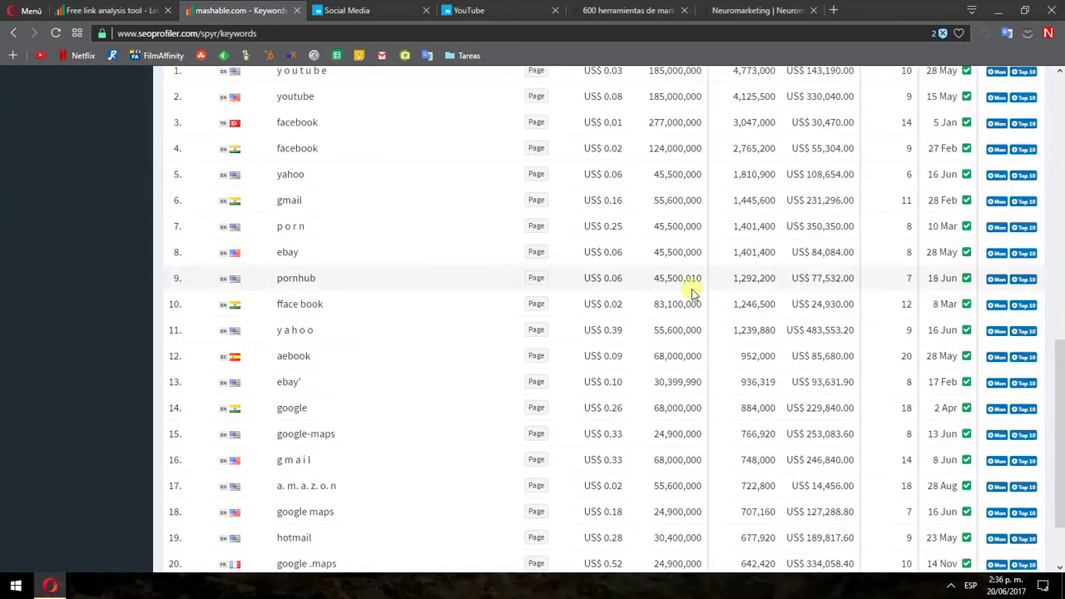
scroll(868, 333, up, 4)
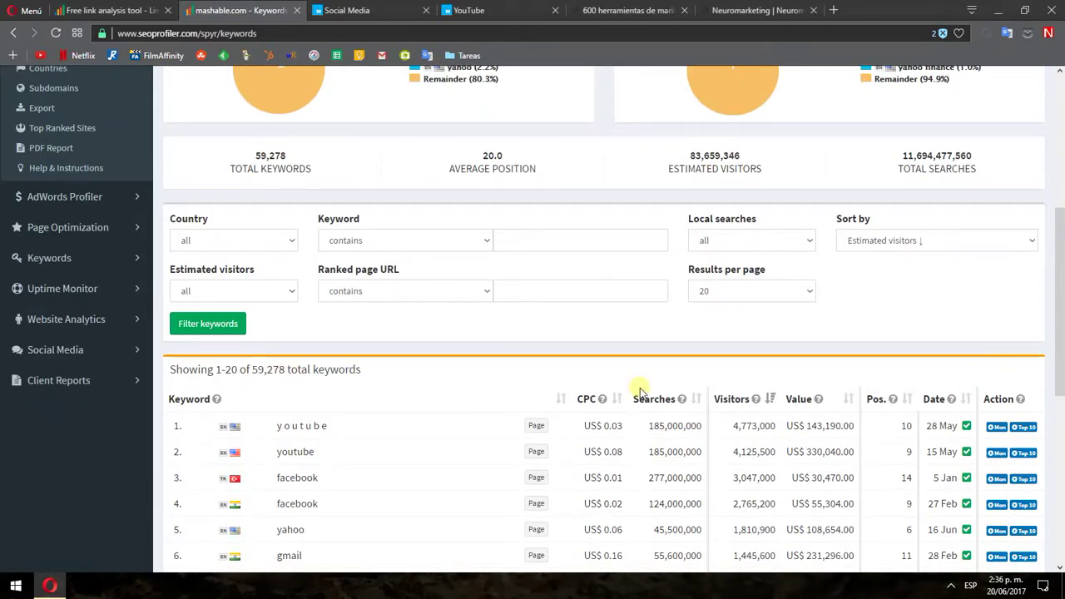
scroll(613, 435, down, 2)
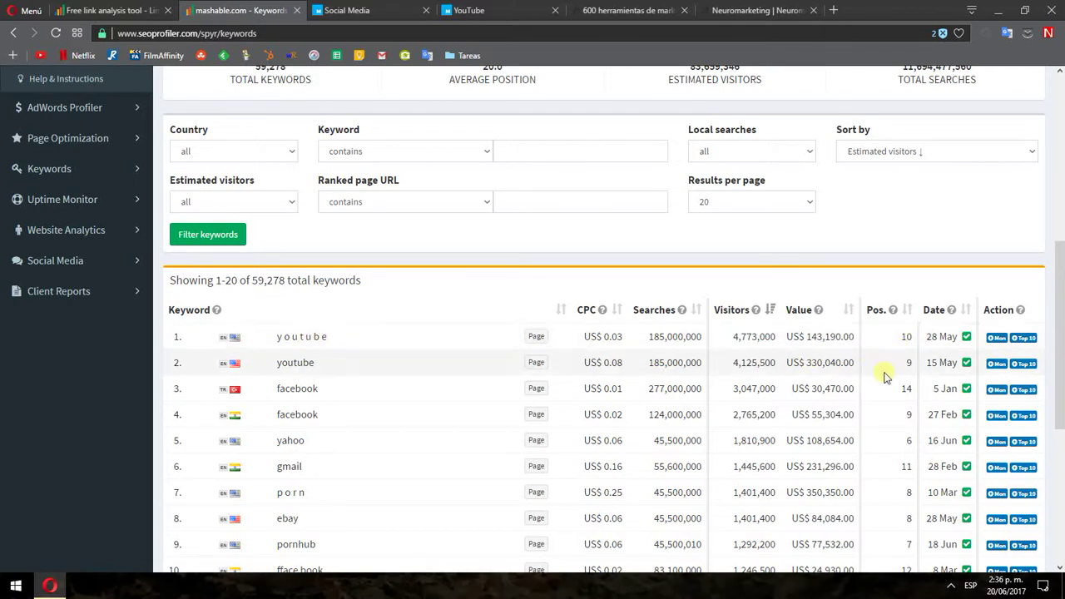
scroll(554, 364, up, 5)
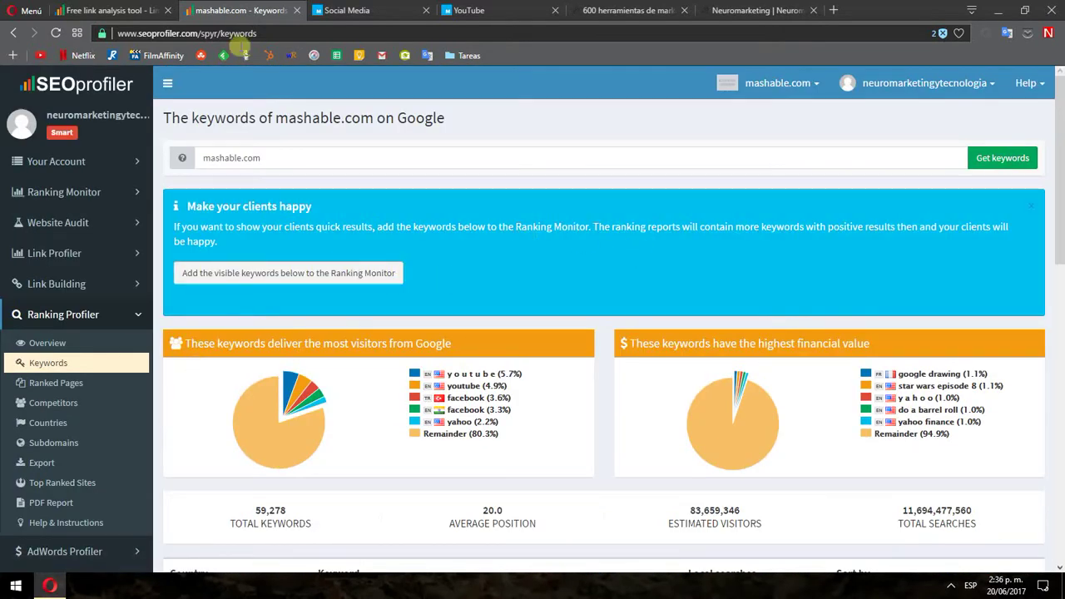
Open the Ranked Pages report and review which mashable.com pages rank on Google and their visitor share.
click(59, 389)
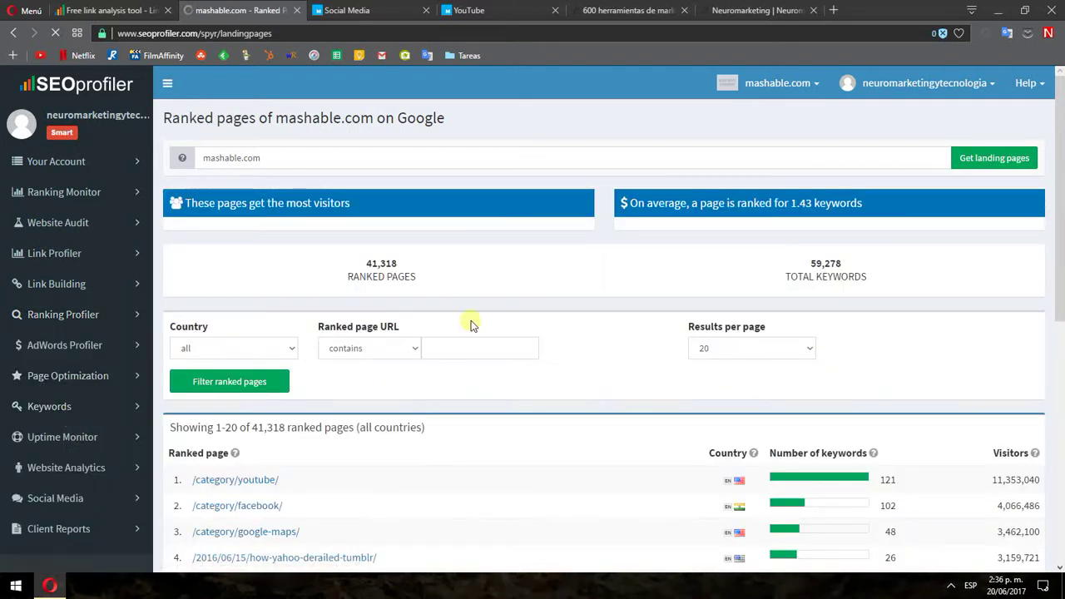
scroll(466, 324, down, 3)
scroll(470, 323, up, 5)
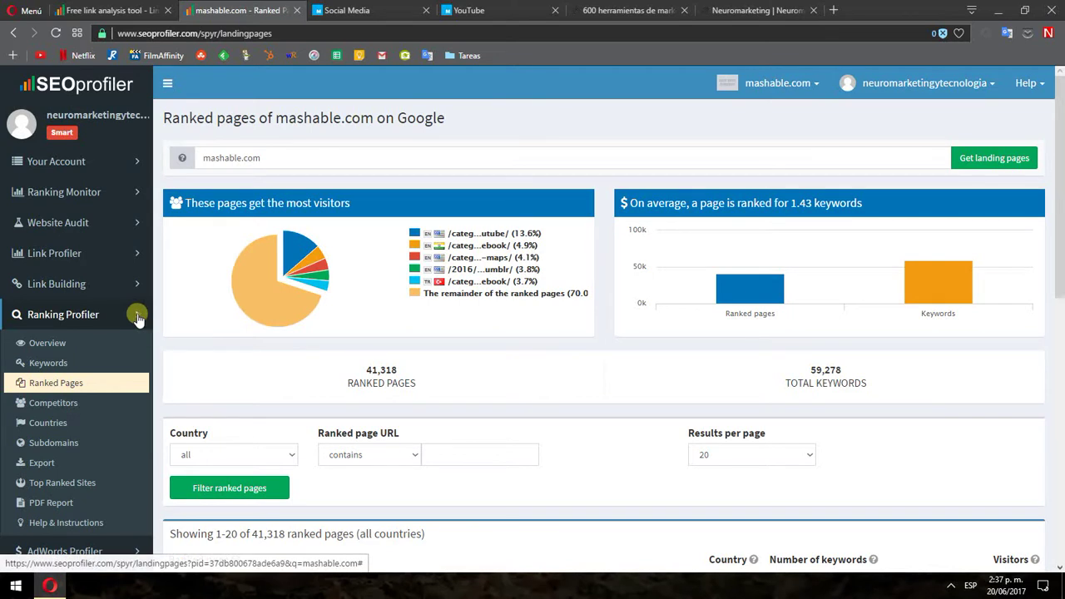
Switch from the Ranking Profiler section to the AdWords Profiler overview for mashable.com.
click(138, 317)
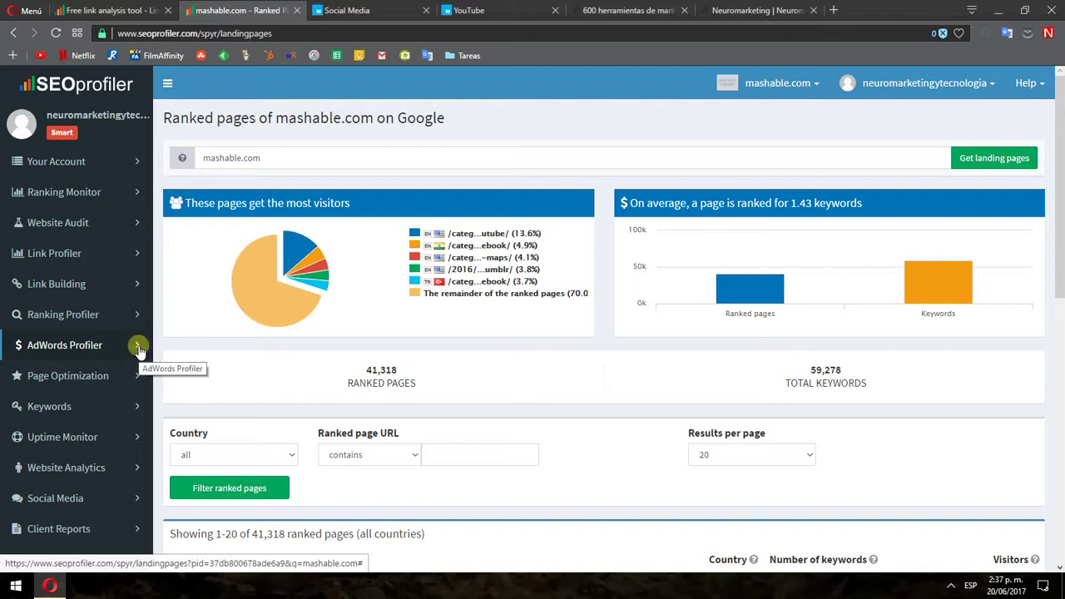
click(138, 346)
scroll(79, 376, down, 3)
scroll(82, 382, up, 2)
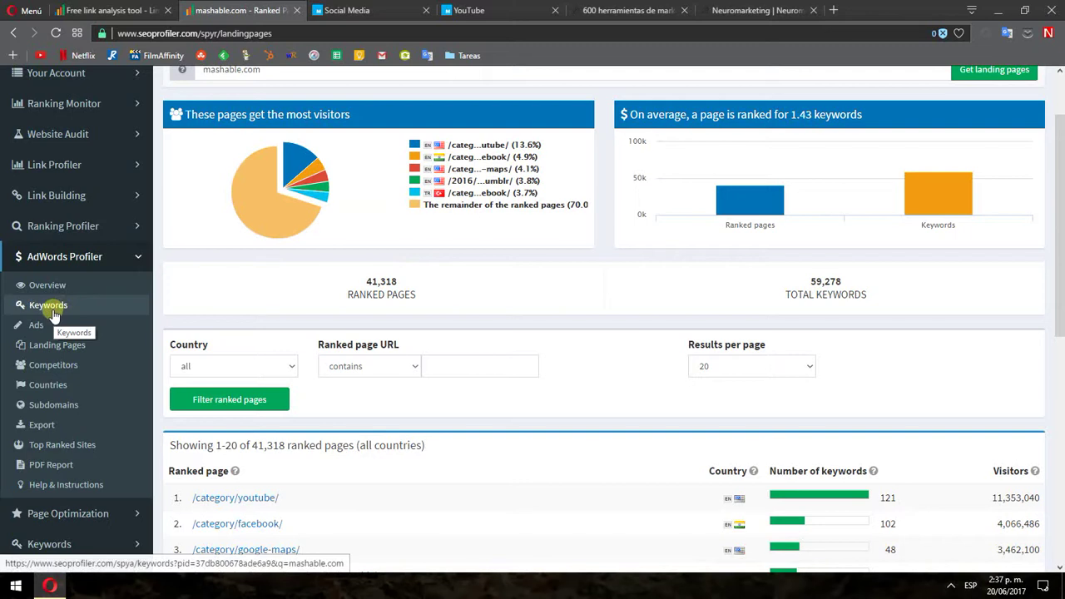
click(48, 284)
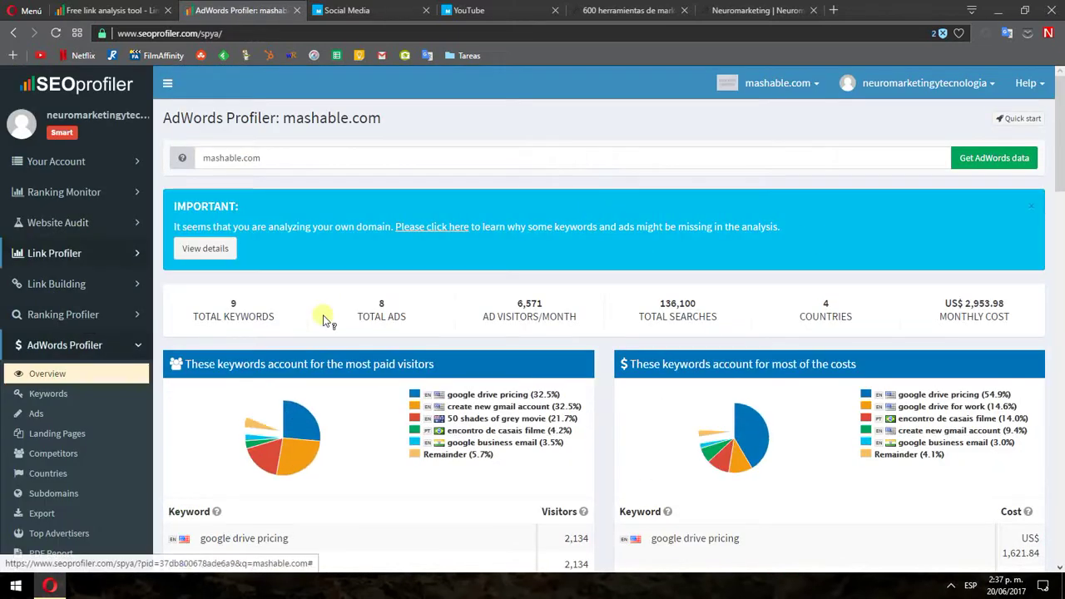
Review the AdWords summary figures and the keywords bringing the most paid visitors and costs.
scroll(998, 293, down, 2)
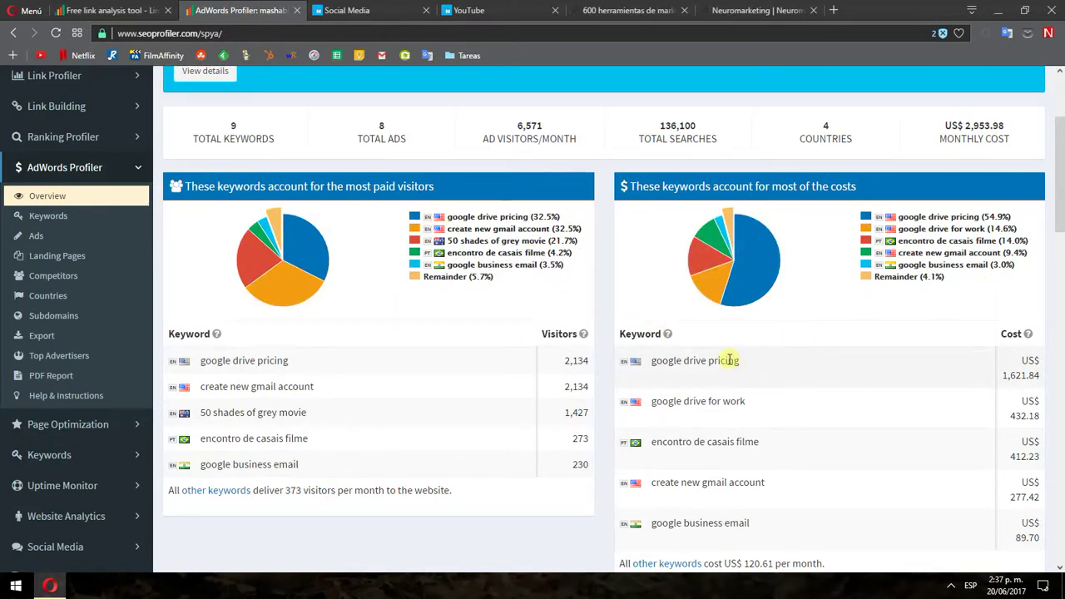
scroll(857, 369, up, 2)
scroll(848, 368, down, 3)
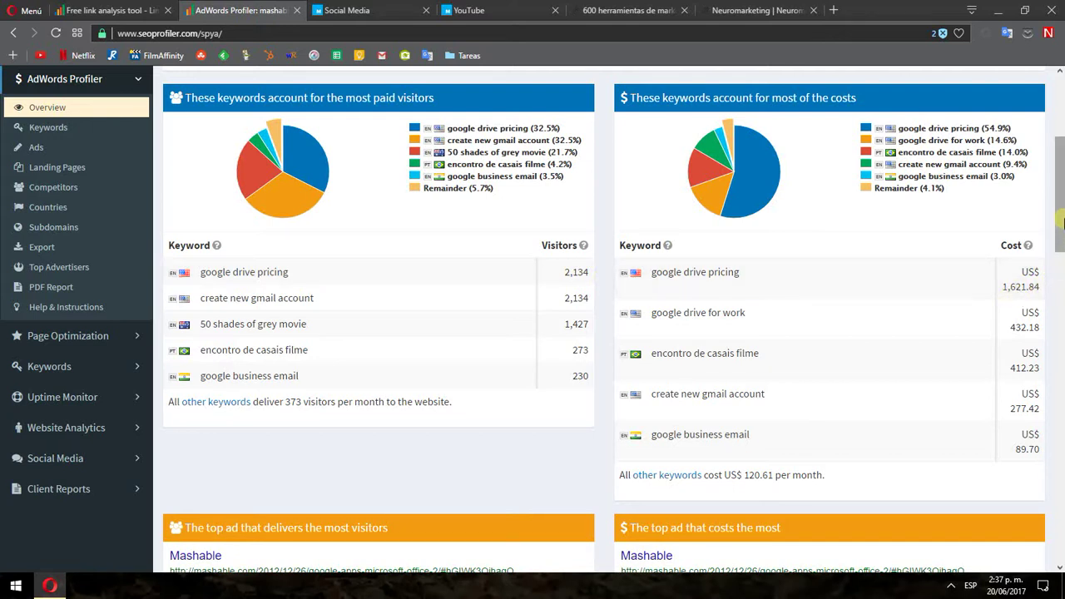
drag(1060, 218, 1062, 188)
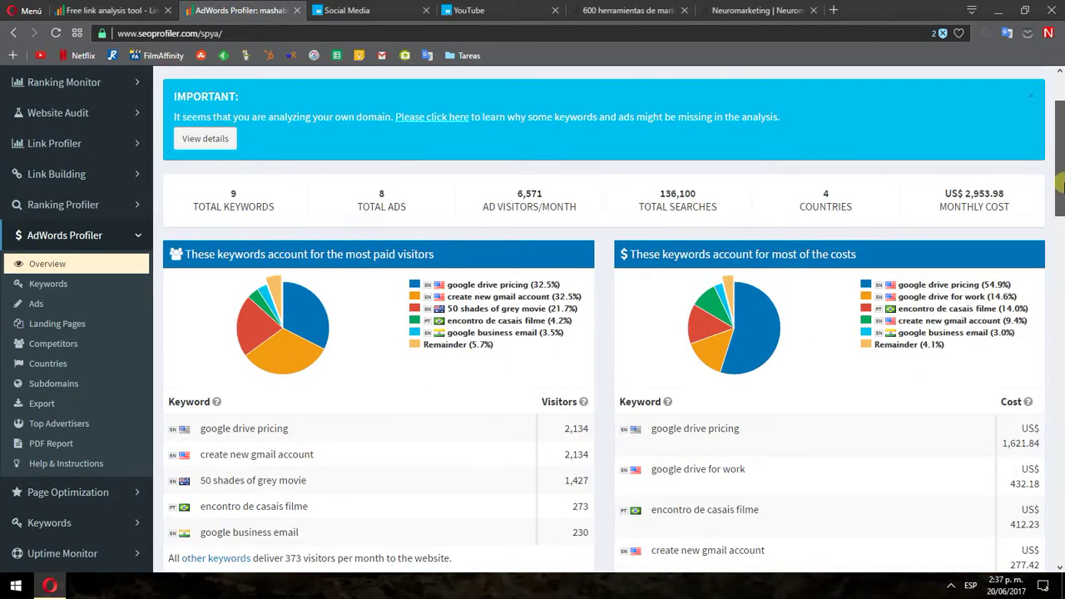
Open the AdWords Profiler's Ads report and review its filters and the complete list of mashable.com ads.
click(39, 303)
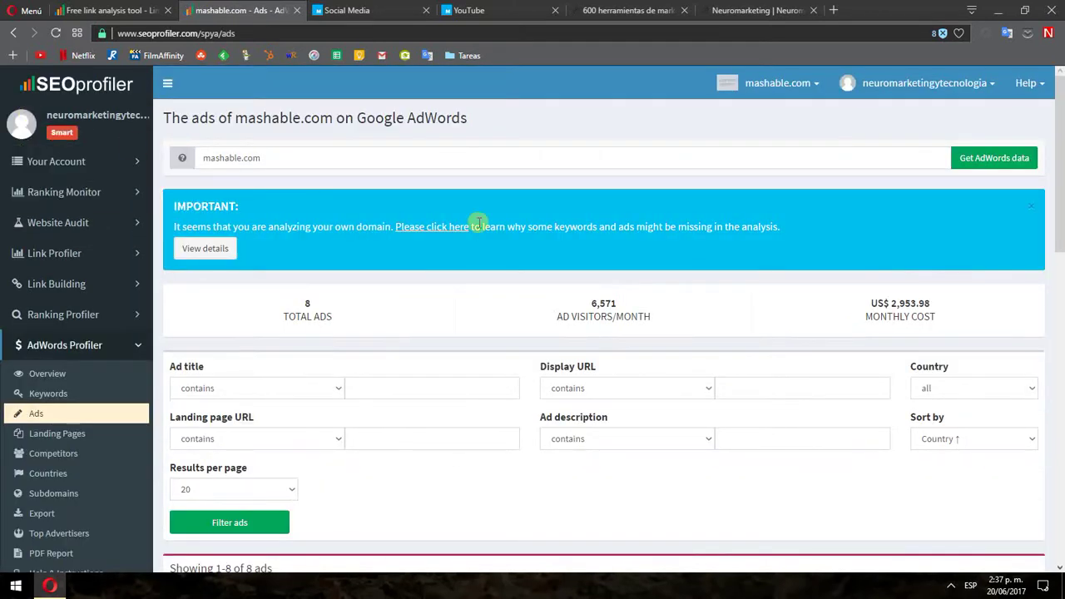
scroll(364, 321, down, 4)
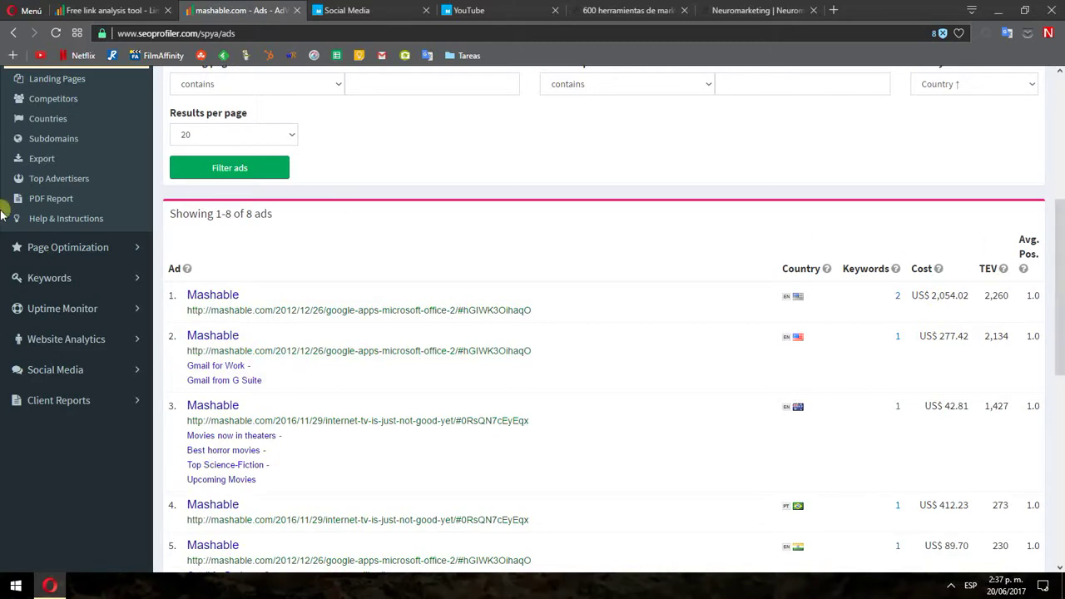
scroll(659, 285, up, 3)
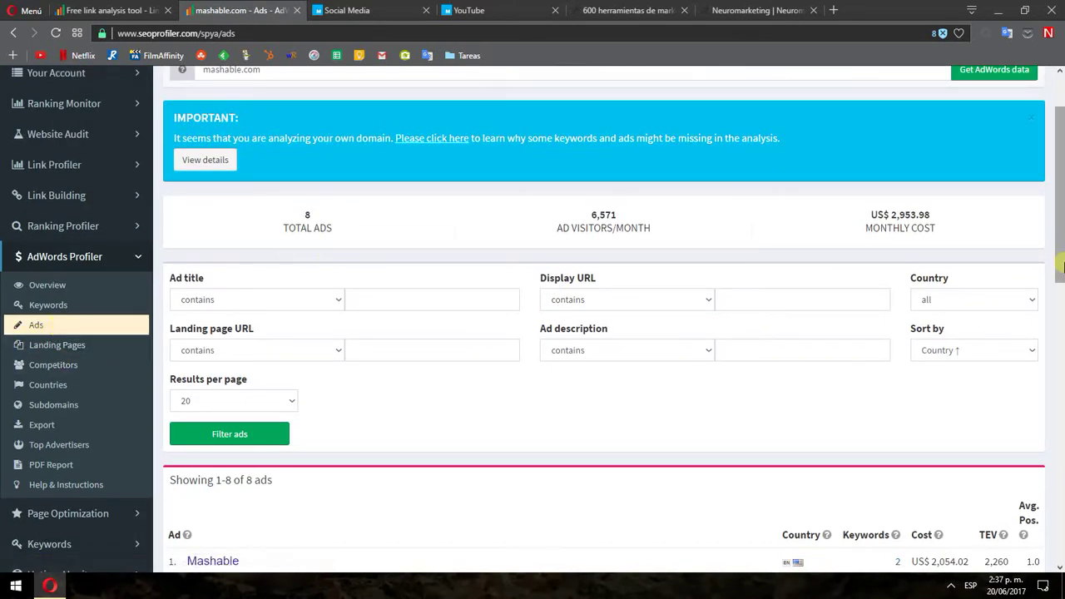
drag(1061, 225, 1062, 233)
scroll(1061, 233, down, 4)
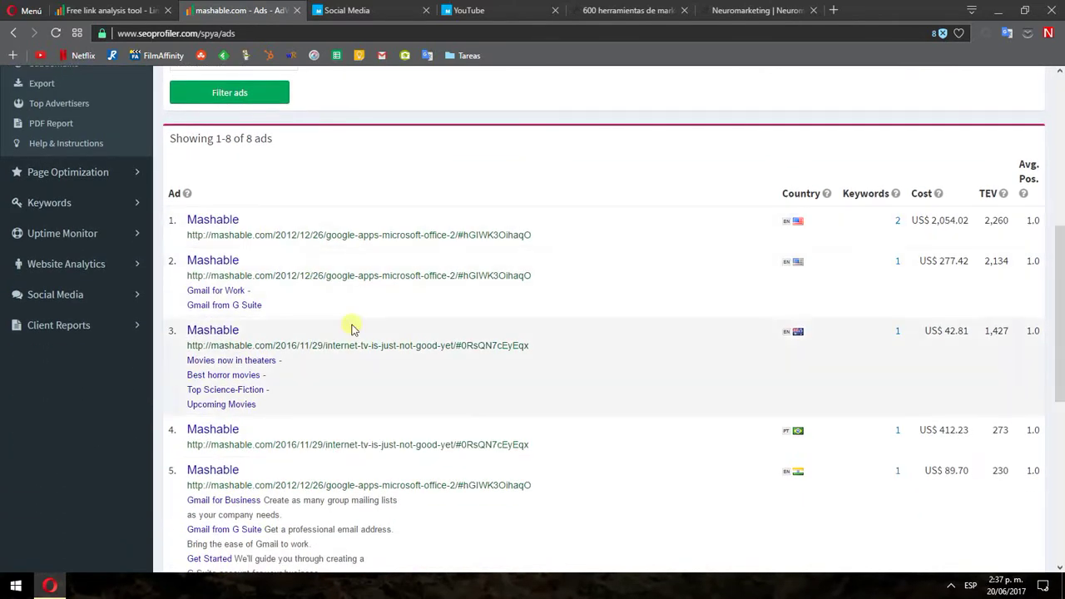
scroll(407, 340, down, 2)
scroll(665, 364, down, 3)
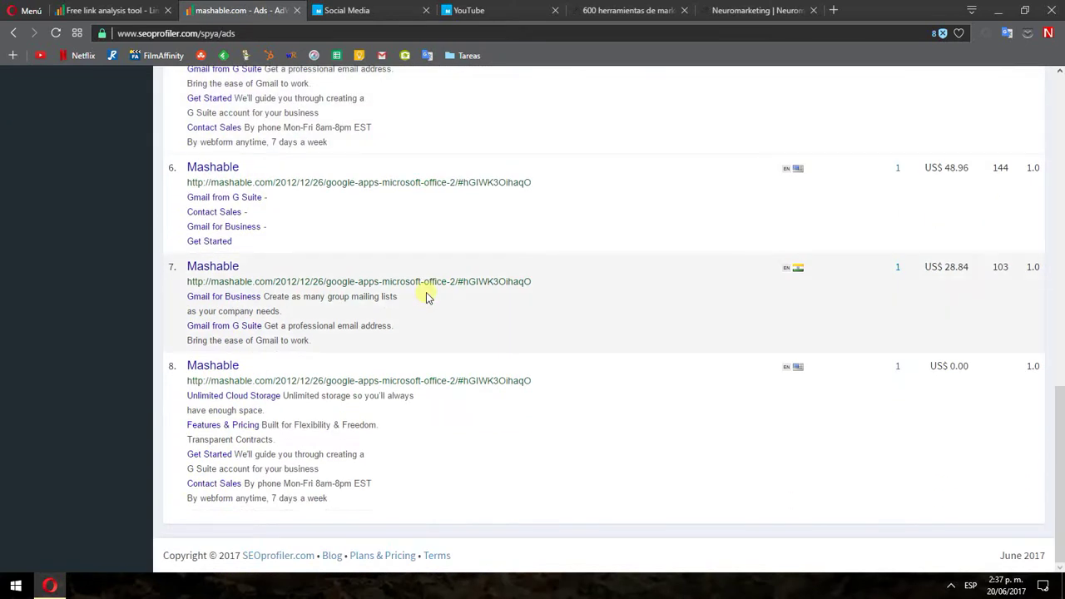